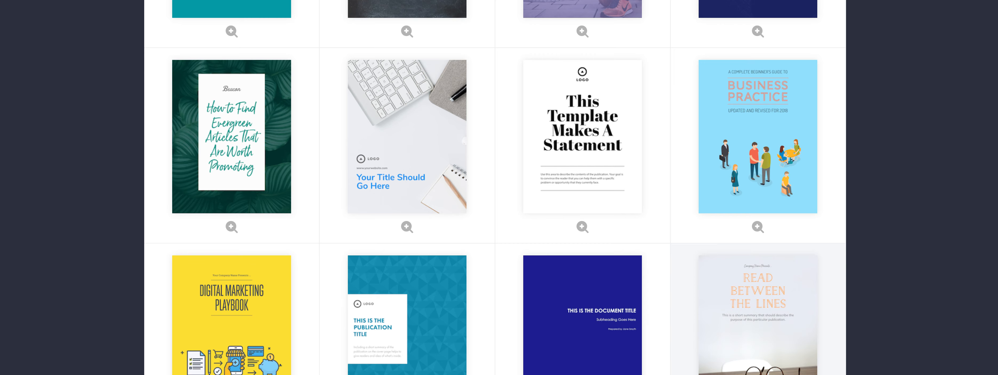
Choose the laptop cover template titled "Your Title Should Go Here" from the template gallery
{"action": "scroll", "coordinate": [495, 188], "scroll_direction": "up", "scroll_amount": 5}
{"action": "scroll", "coordinate": [495, 188], "scroll_direction": "down", "scroll_amount": 8}
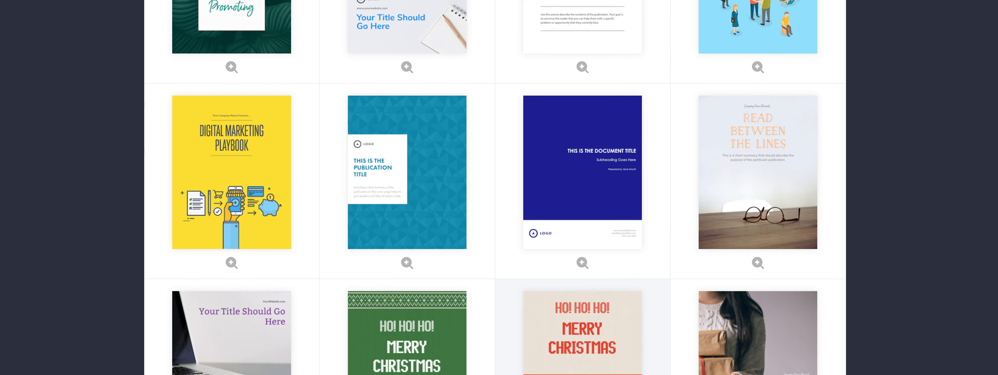
{"action": "scroll", "coordinate": [495, 188], "scroll_direction": "down", "scroll_amount": 4}
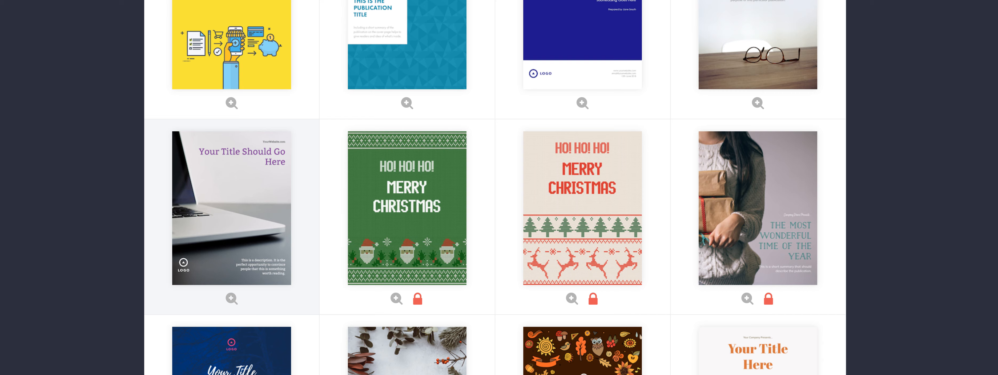
{"action": "left_click", "coordinate": [232, 210]}
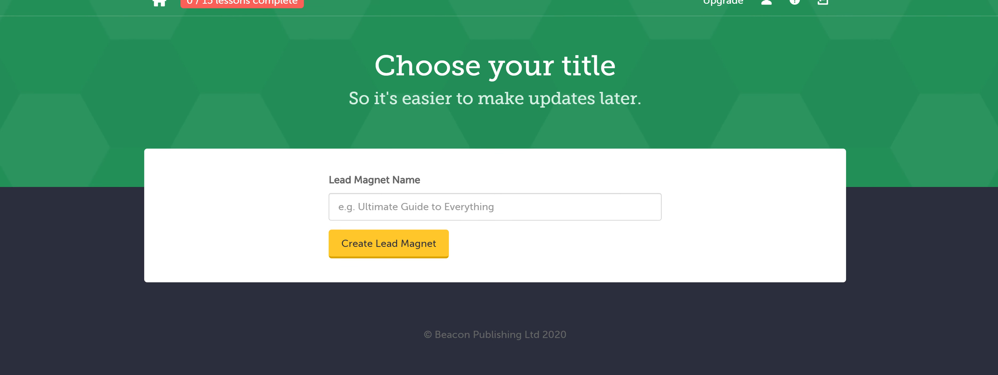
Name the lead magnet "Sample Project" and create it
{"action": "left_click", "coordinate": [405, 207]}
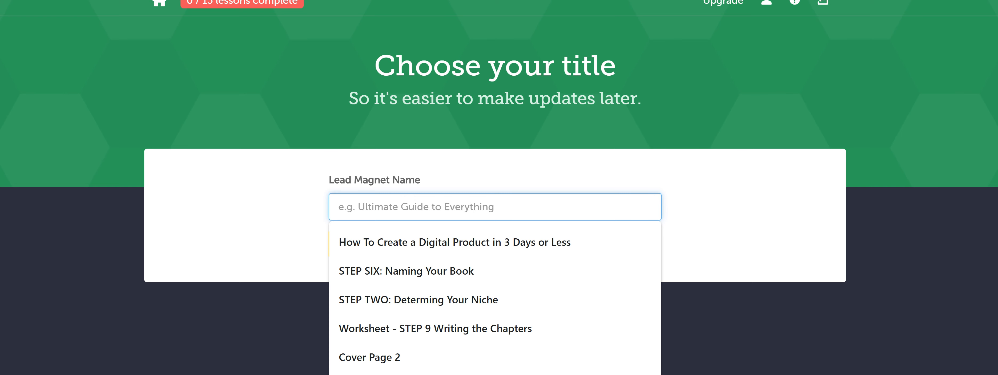
{"action": "type", "text": "Sampke"}
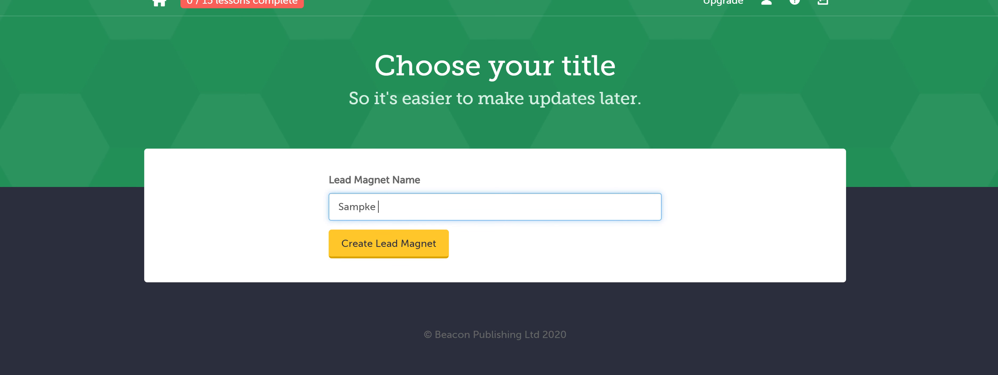
{"action": "key", "text": "BackSpace"}
{"action": "key", "text": "BackSpace"}
{"action": "key", "text": "BackSpace"}
{"action": "type", "text": "le Project"}
{"action": "key", "text": "Tab"}
{"action": "key", "text": "Return"}
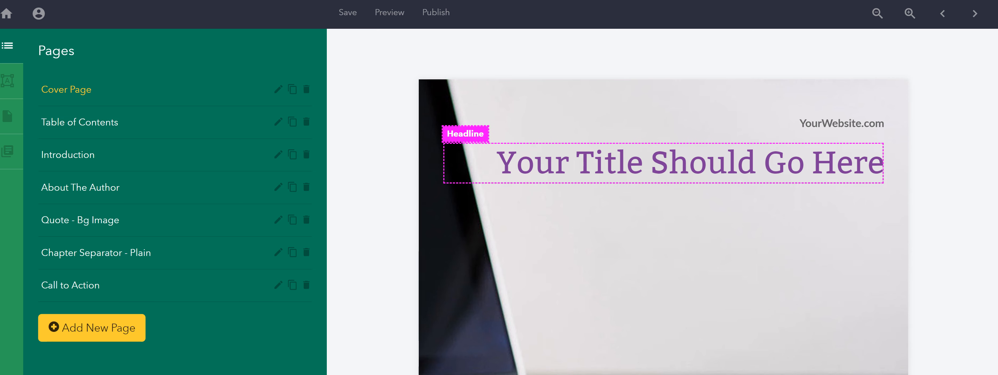
Examine the cover page's layout and the font choices available for its title headline
{"action": "scroll", "coordinate": [663, 241], "scroll_direction": "down", "scroll_amount": 2}
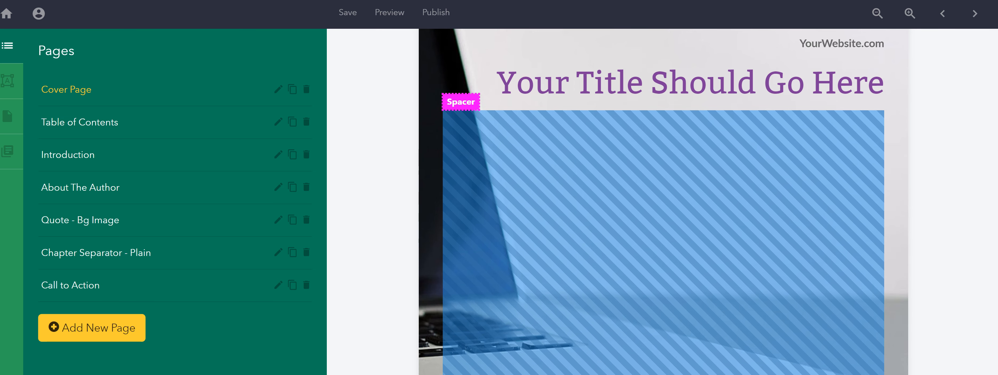
{"action": "scroll", "coordinate": [664, 241], "scroll_direction": "down", "scroll_amount": 3}
{"action": "scroll", "coordinate": [664, 240], "scroll_direction": "up", "scroll_amount": 5}
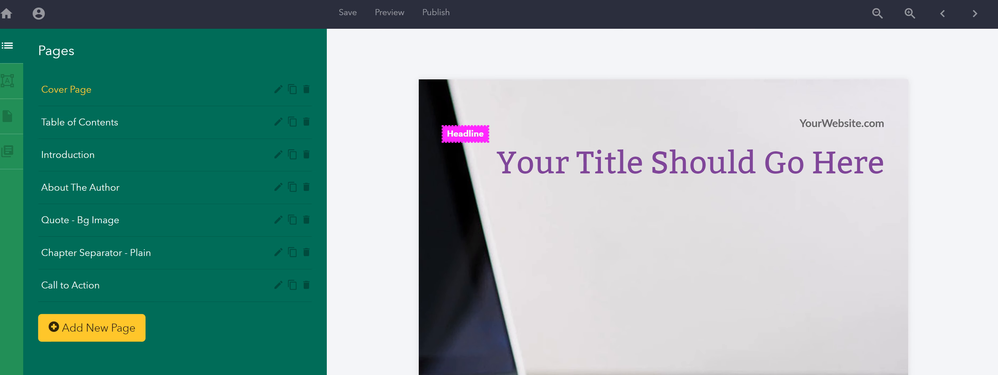
{"action": "left_click", "coordinate": [691, 162]}
{"action": "left_click", "coordinate": [283, 103]}
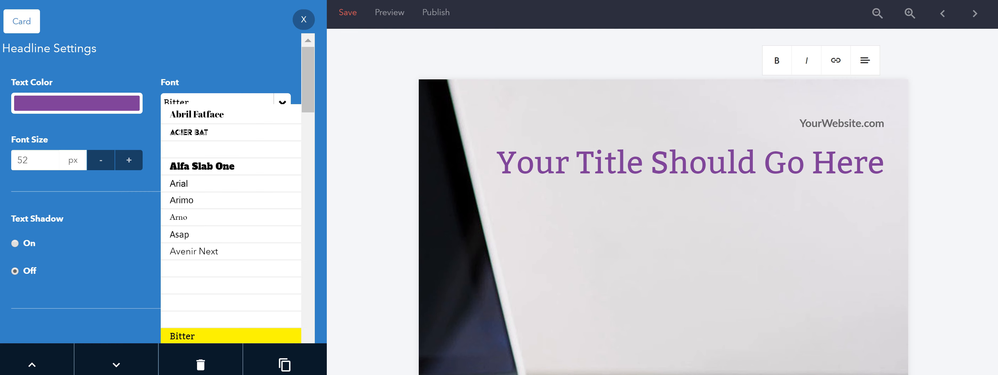
{"action": "left_click", "coordinate": [282, 103]}
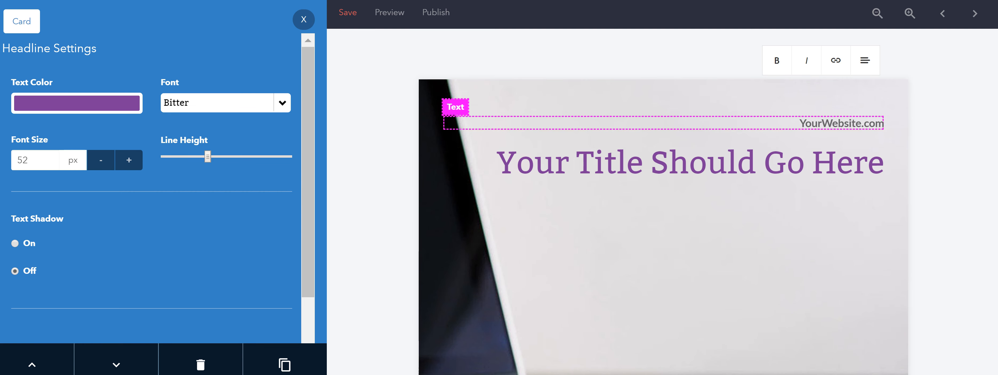
{"action": "scroll", "coordinate": [663, 217], "scroll_direction": "down", "scroll_amount": 1}
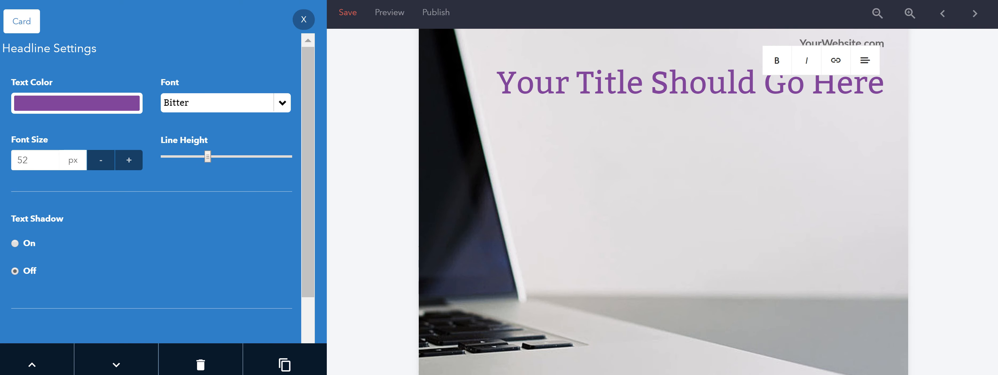
{"action": "scroll", "coordinate": [662, 217], "scroll_direction": "down", "scroll_amount": 5}
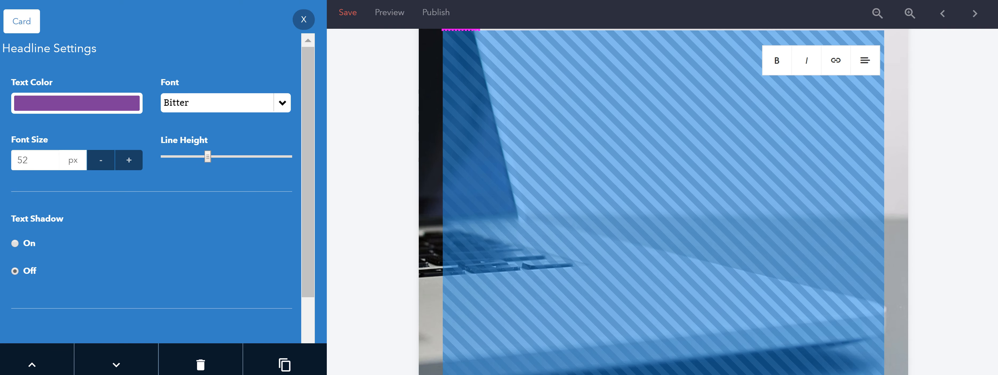
{"action": "scroll", "coordinate": [663, 217], "scroll_direction": "up", "scroll_amount": 5}
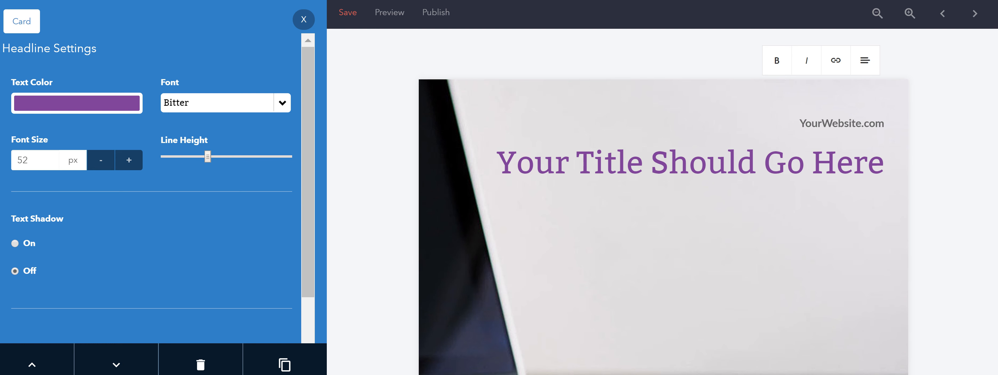
Inspect the text settings of the "YourWebsite.com" line on the cover page and close them
{"action": "left_click", "coordinate": [303, 20]}
{"action": "left_click", "coordinate": [842, 123]}
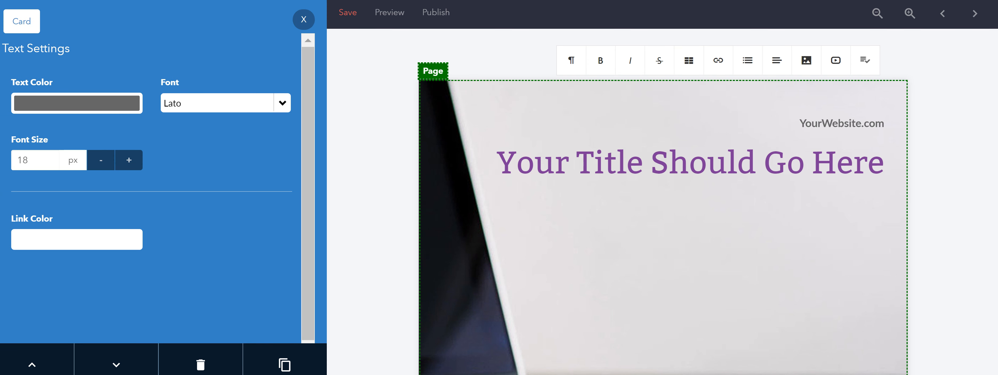
{"action": "left_click", "coordinate": [303, 19]}
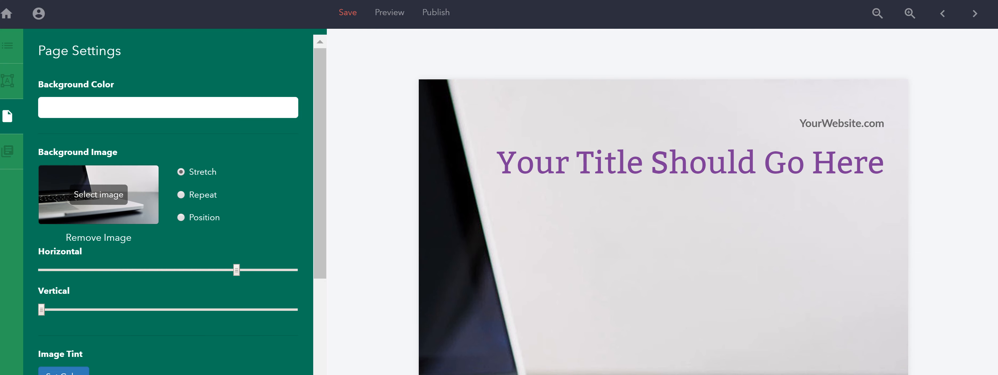
Replace the cover page's background image by uploading the v7 headshot from the personal 2020 photo folder in Pictures
{"action": "left_click", "coordinate": [99, 195]}
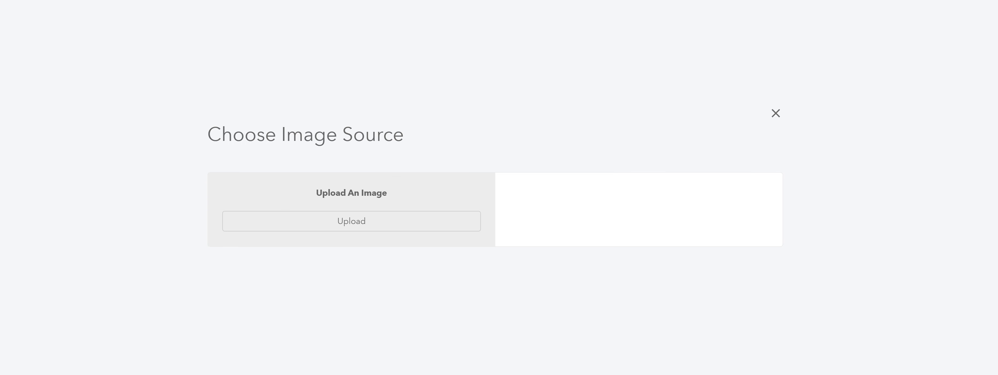
{"action": "left_click", "coordinate": [352, 222]}
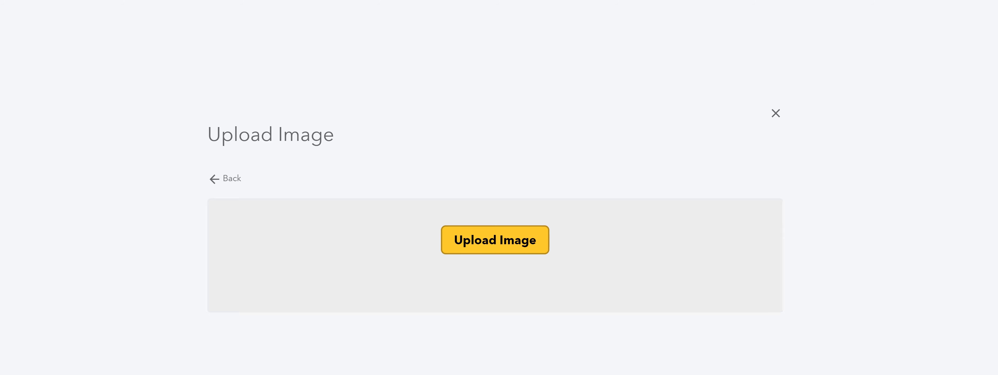
{"action": "left_click", "coordinate": [495, 240]}
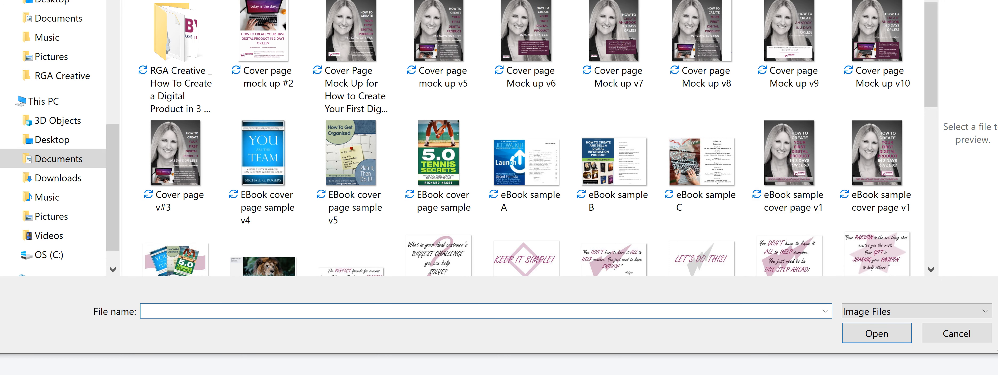
{"action": "scroll", "coordinate": [771, 70], "scroll_direction": "down", "scroll_amount": 1}
{"action": "scroll", "coordinate": [771, 69], "scroll_direction": "up", "scroll_amount": 1}
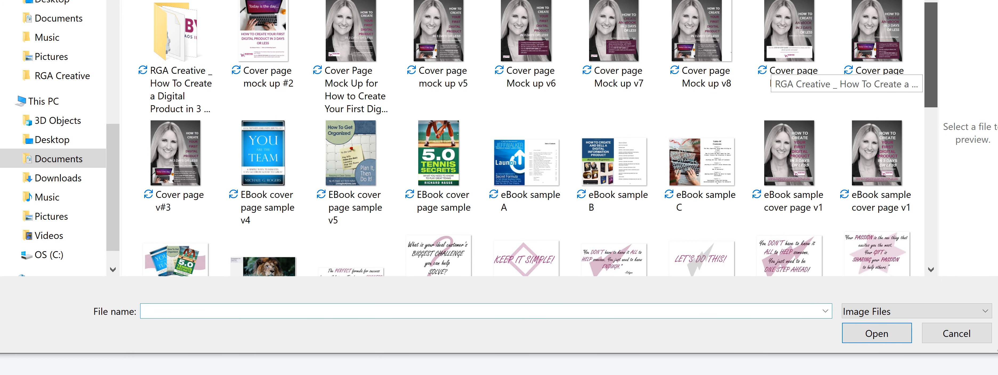
{"action": "scroll", "coordinate": [771, 70], "scroll_direction": "down", "scroll_amount": 7}
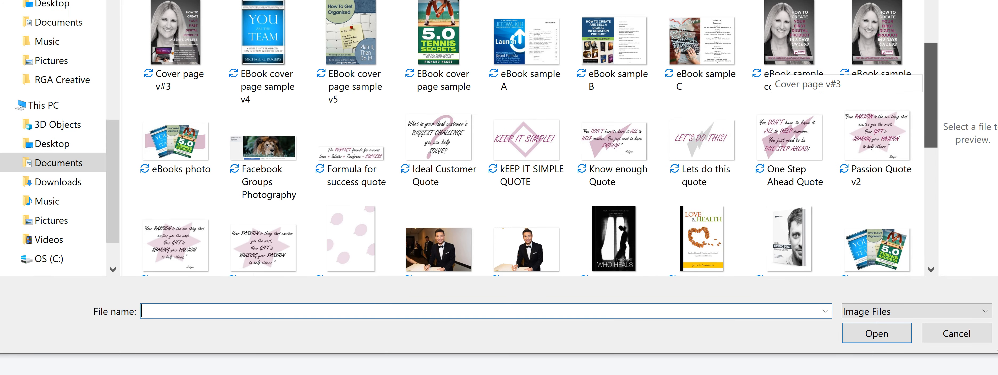
{"action": "scroll", "coordinate": [771, 70], "scroll_direction": "up", "scroll_amount": 5}
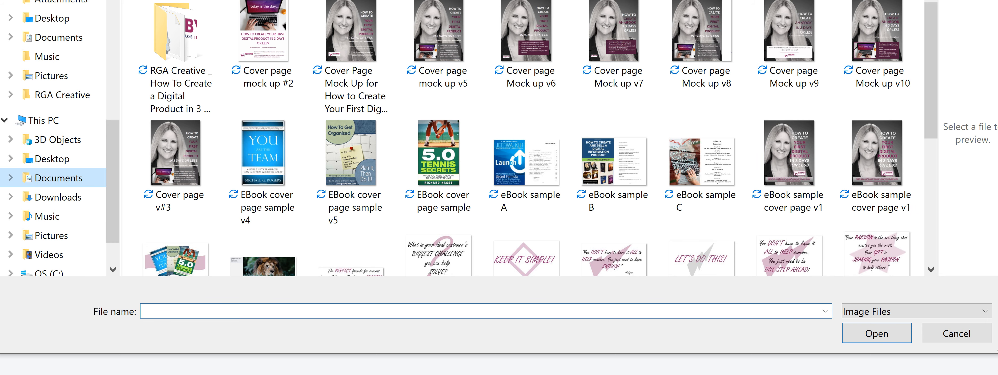
{"action": "left_click", "coordinate": [51, 236]}
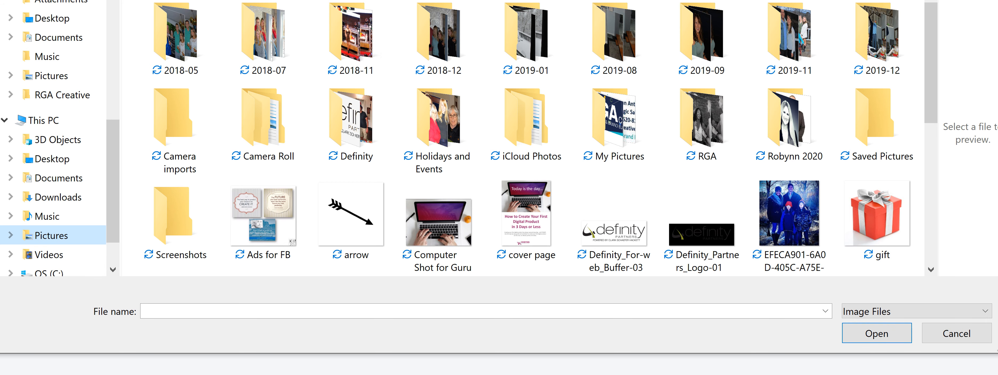
{"action": "double_click", "coordinate": [787, 120]}
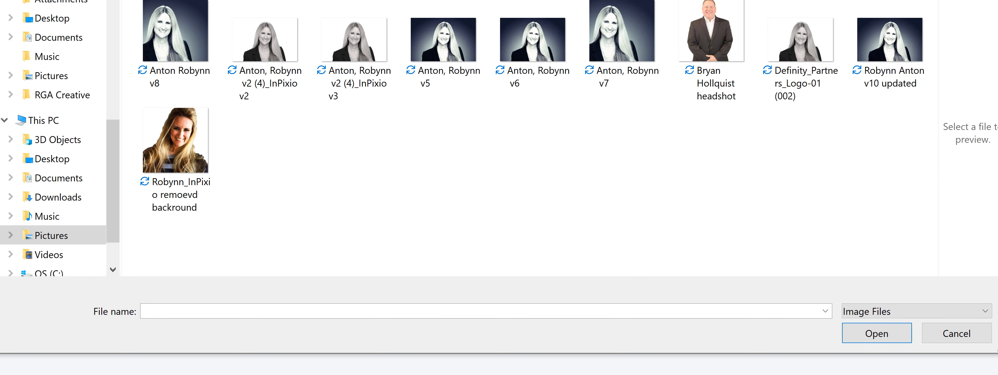
{"action": "left_click", "coordinate": [622, 43]}
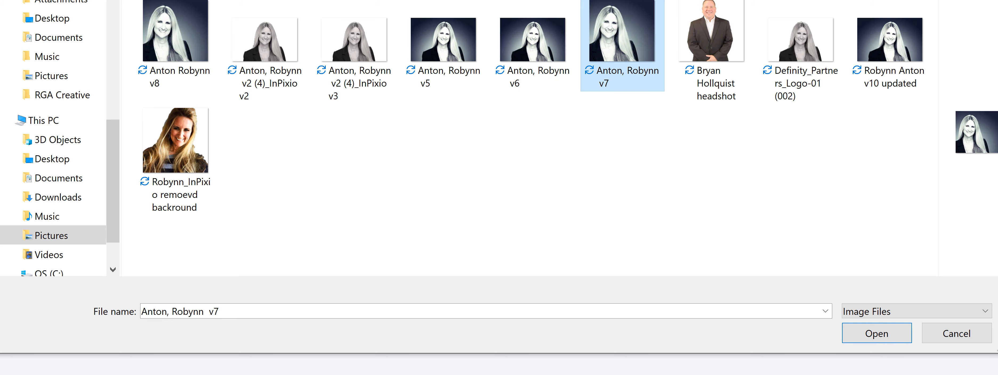
{"action": "left_click", "coordinate": [877, 334]}
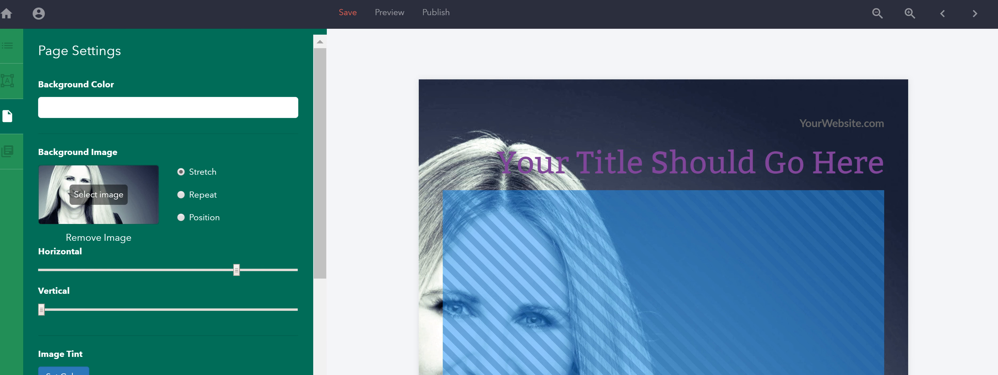
Try the Position layout for the cover's background image and settle on Repeat
{"action": "scroll", "coordinate": [663, 217], "scroll_direction": "down", "scroll_amount": 7}
{"action": "scroll", "coordinate": [664, 217], "scroll_direction": "up", "scroll_amount": 6}
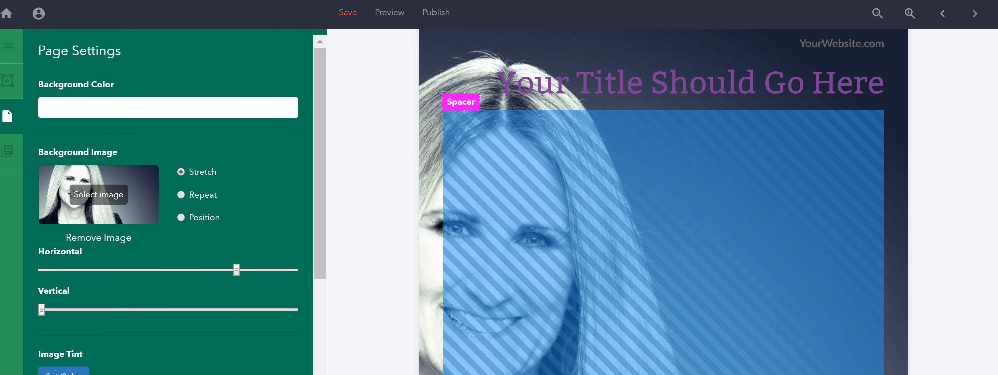
{"action": "scroll", "coordinate": [663, 217], "scroll_direction": "down", "scroll_amount": 5}
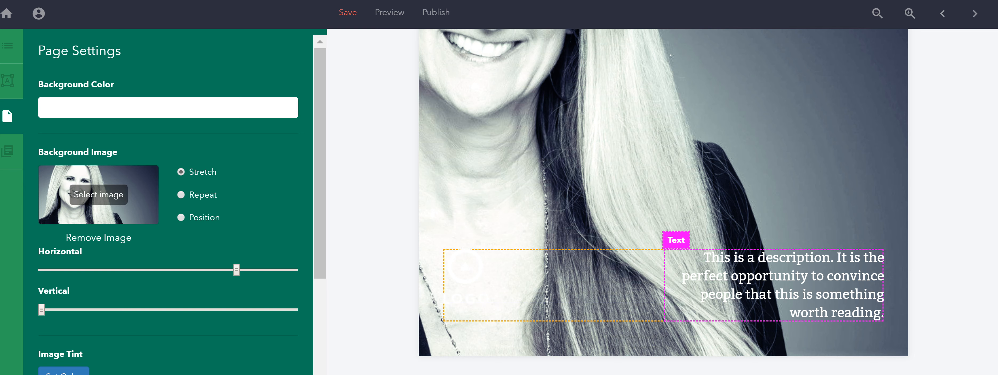
{"action": "scroll", "coordinate": [663, 201], "scroll_direction": "up", "scroll_amount": 6}
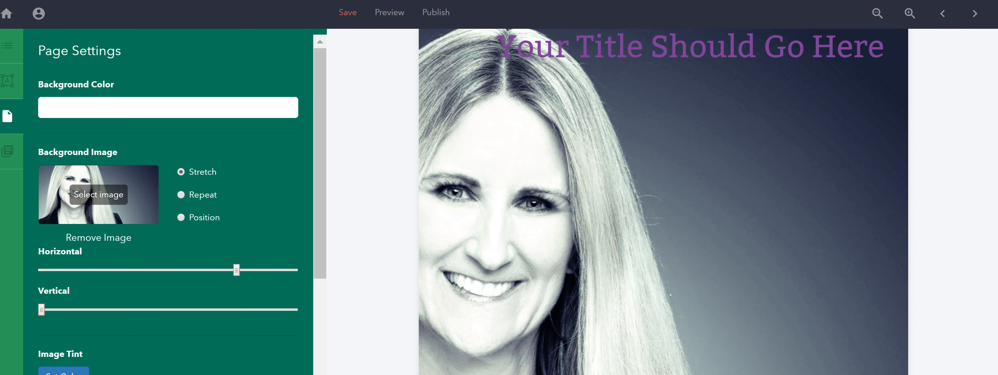
{"action": "left_click", "coordinate": [181, 195]}
{"action": "scroll", "coordinate": [663, 202], "scroll_direction": "down", "scroll_amount": 3}
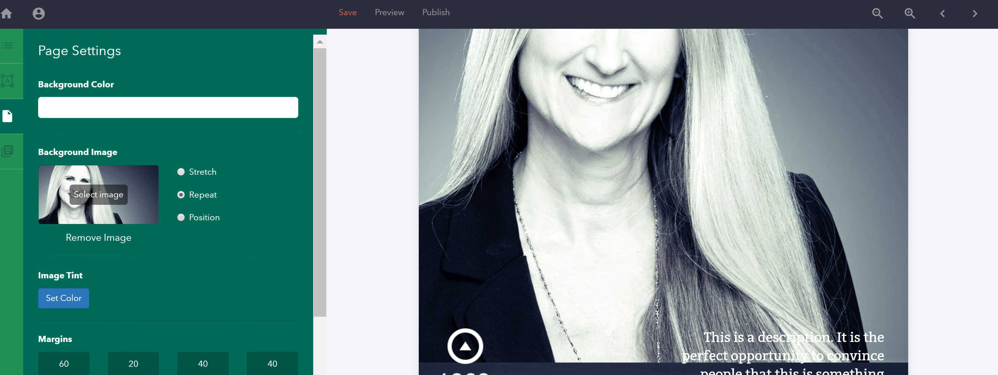
{"action": "left_click", "coordinate": [181, 218]}
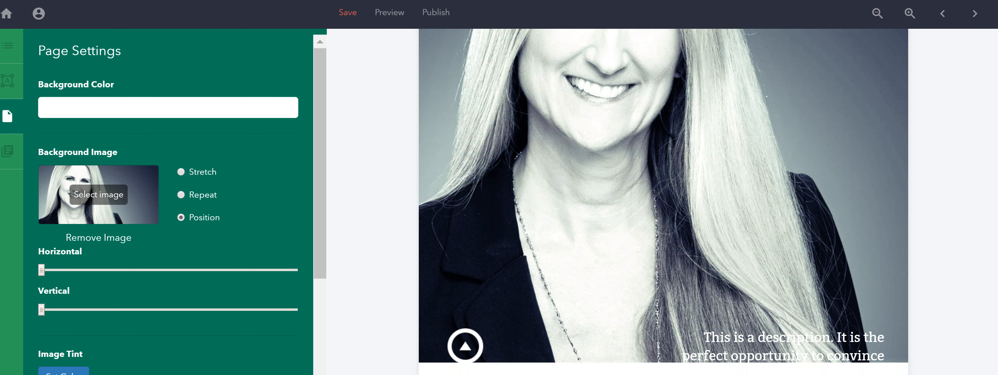
{"action": "left_click", "coordinate": [181, 195]}
{"action": "scroll", "coordinate": [663, 201], "scroll_direction": "up", "scroll_amount": 5}
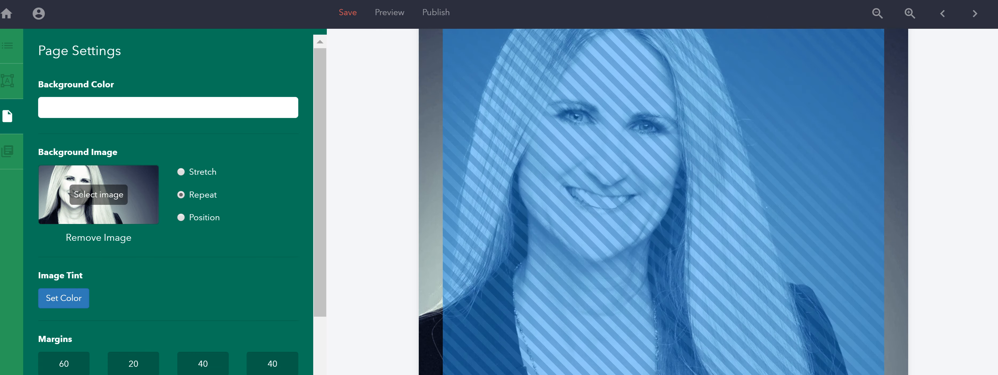
Review the title headline's settings and font choices along with the lower part of the cover page
{"action": "left_click", "coordinate": [663, 162]}
{"action": "scroll", "coordinate": [663, 163], "scroll_direction": "down", "scroll_amount": 3}
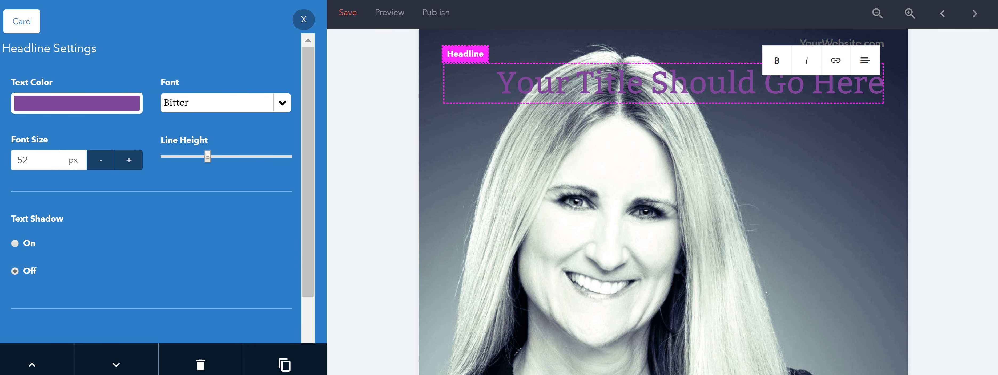
{"action": "scroll", "coordinate": [663, 201], "scroll_direction": "down", "scroll_amount": 3}
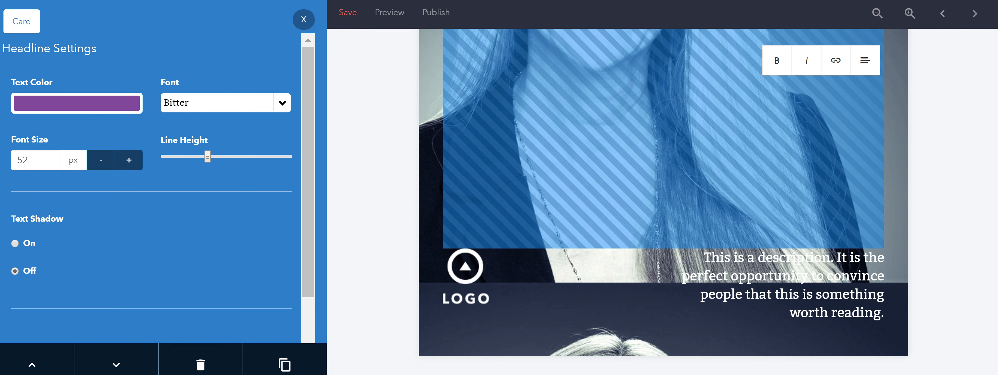
{"action": "left_click", "coordinate": [282, 103]}
{"action": "left_click", "coordinate": [282, 103]}
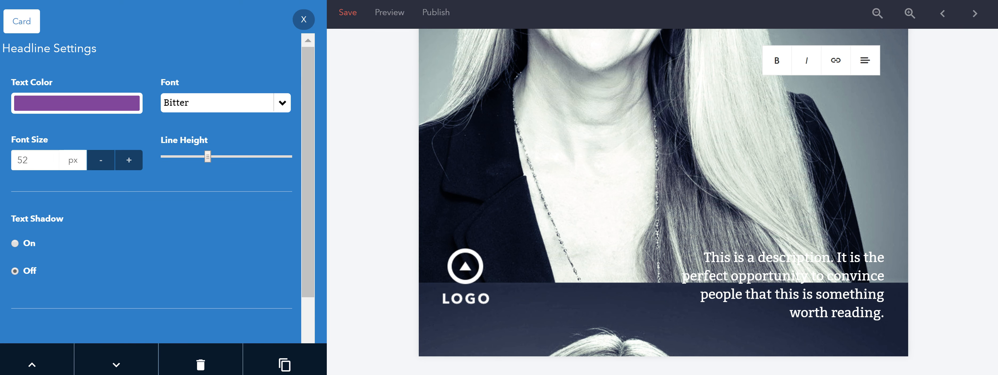
{"action": "mouse_move", "coordinate": [308, 116]}
{"action": "left_mouse_down"}
{"action": "mouse_move", "coordinate": [308, 141]}
{"action": "mouse_move", "coordinate": [308, 116]}
{"action": "left_mouse_up"}
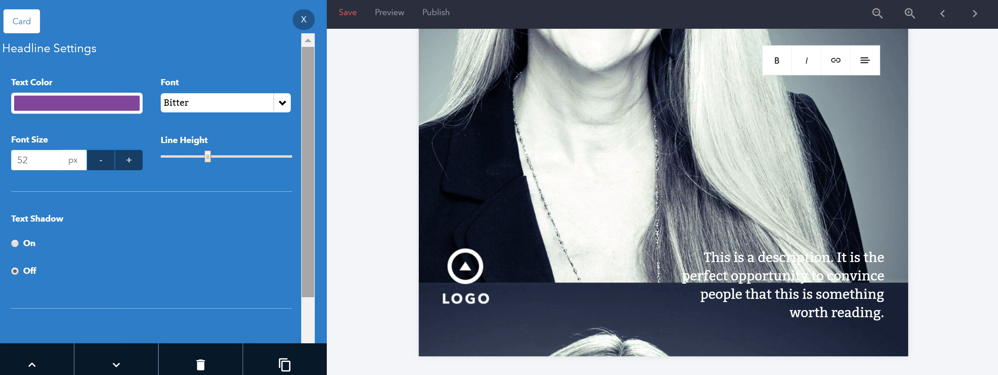
Set the cover page title's text color to the saved near-white FEFEFE, keep the Bitter font, and close the headline settings
{"action": "scroll", "coordinate": [663, 202], "scroll_direction": "up", "scroll_amount": 3}
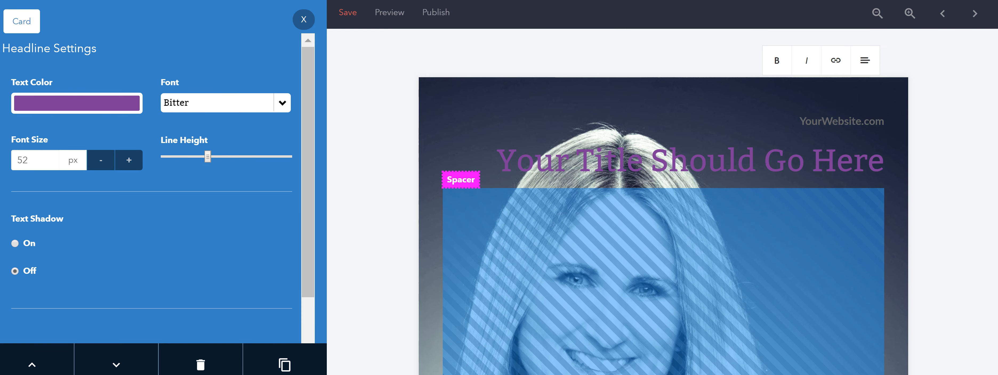
{"action": "left_click_drag", "start_coordinate": [497, 163], "coordinate": [884, 163]}
{"action": "left_click", "coordinate": [76, 104]}
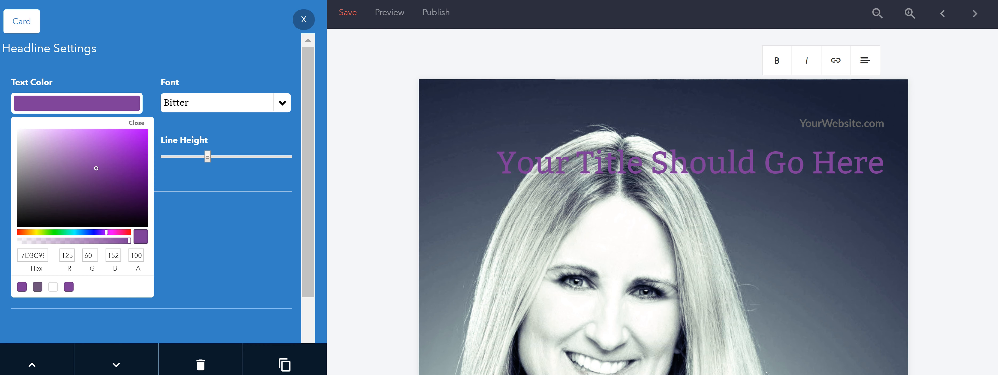
{"action": "left_click", "coordinate": [53, 287]}
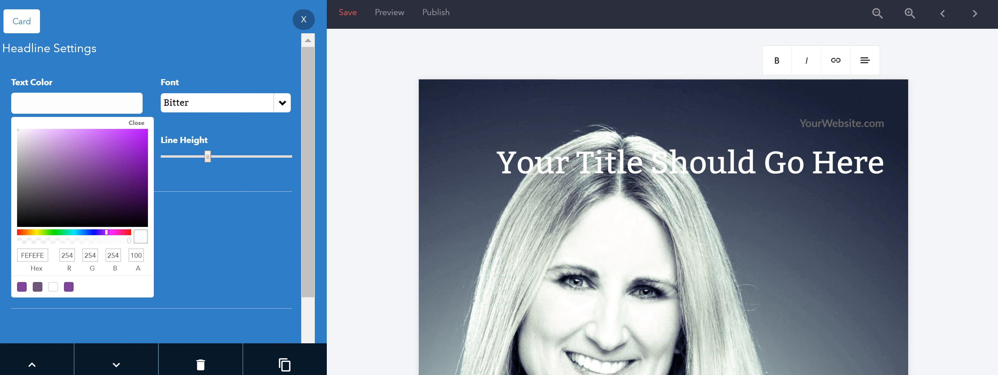
{"action": "left_click", "coordinate": [136, 123]}
{"action": "left_click", "coordinate": [282, 103]}
{"action": "left_click", "coordinate": [282, 103]}
{"action": "scroll", "coordinate": [663, 166], "scroll_direction": "down", "scroll_amount": 3}
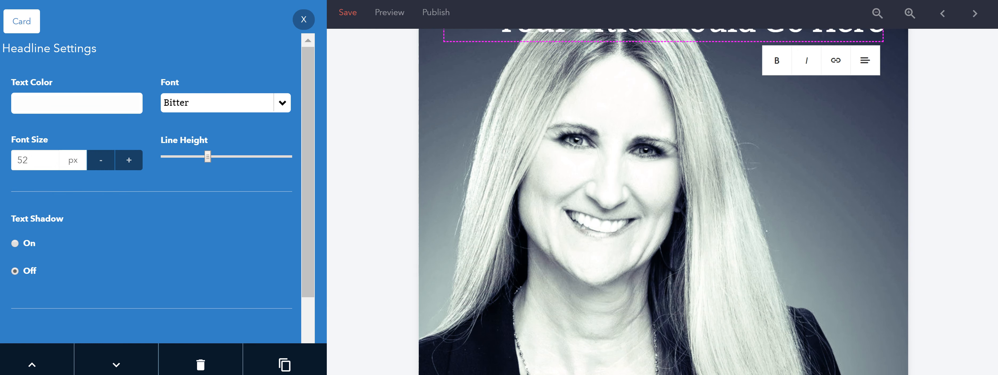
{"action": "scroll", "coordinate": [664, 202], "scroll_direction": "down", "scroll_amount": 1}
{"action": "left_click", "coordinate": [303, 20]}
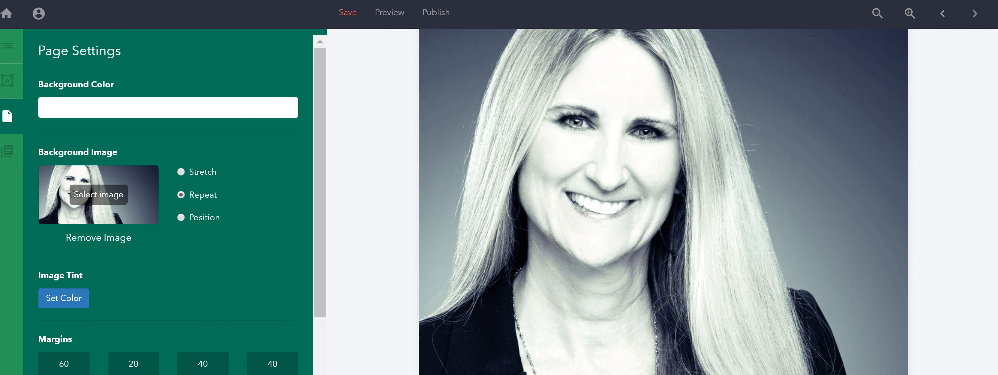
Try moving the Table of Contents page further down the page order and view the Introduction page
{"action": "left_click", "coordinate": [7, 46]}
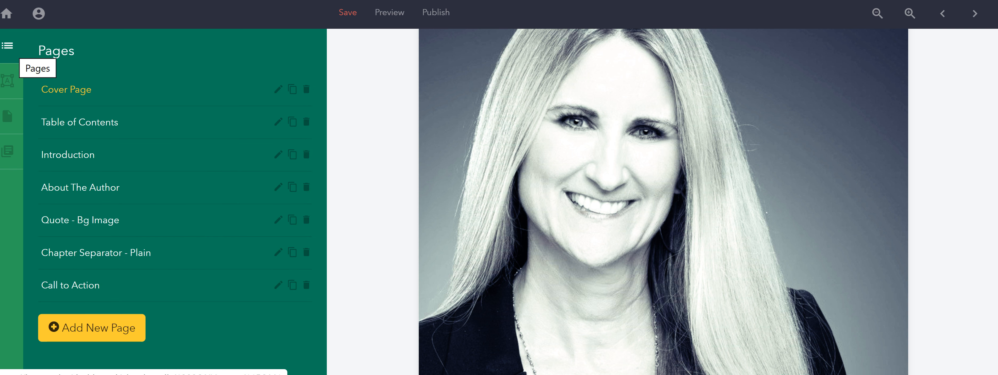
{"action": "left_click_drag", "start_coordinate": [80, 123], "coordinate": [79, 188]}
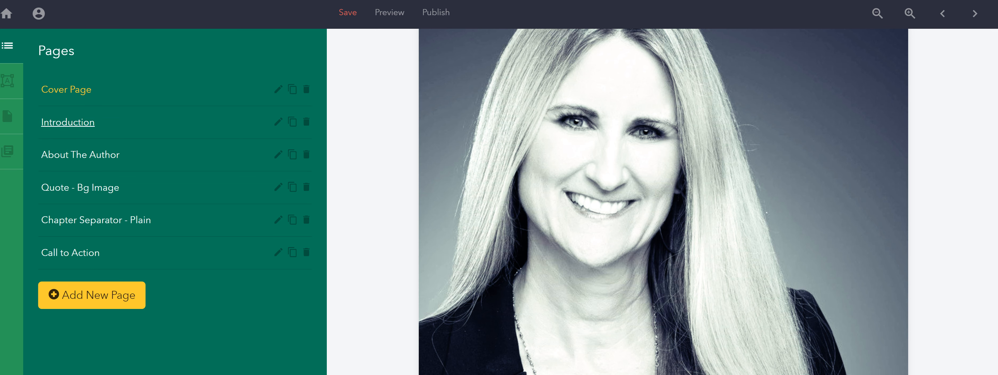
{"action": "left_click", "coordinate": [68, 122]}
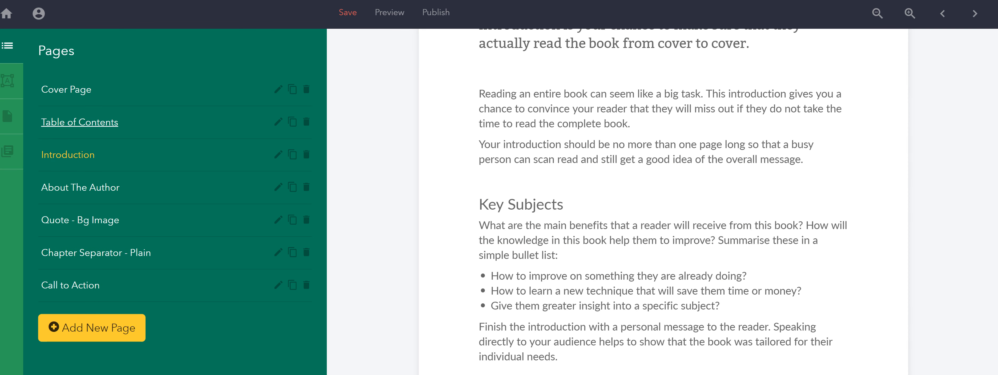
Try hiding the Call to Action entry in the contents list on the Table of Contents page and show it again
{"action": "left_click", "coordinate": [80, 123]}
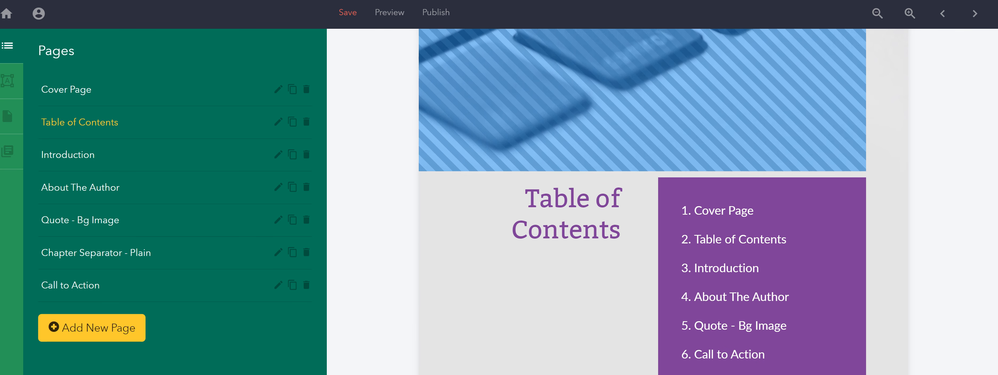
{"action": "scroll", "coordinate": [643, 197], "scroll_direction": "down", "scroll_amount": 4}
{"action": "left_click", "coordinate": [740, 231]}
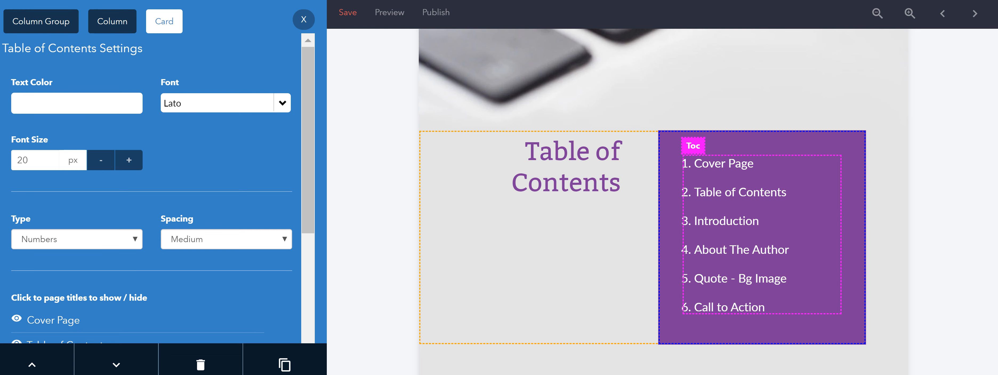
{"action": "scroll", "coordinate": [151, 190], "scroll_direction": "down", "scroll_amount": 5}
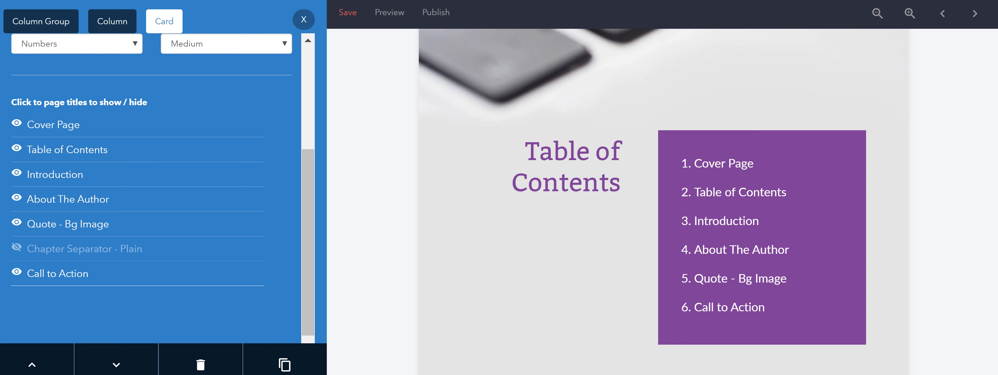
{"action": "left_click", "coordinate": [57, 274]}
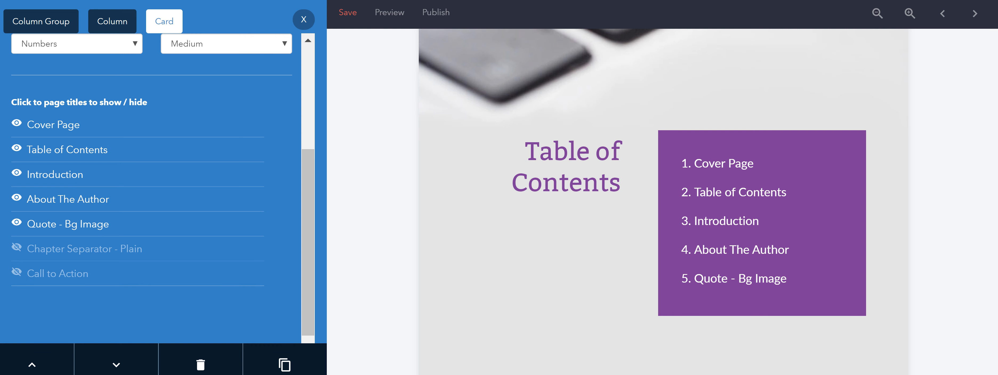
{"action": "left_click", "coordinate": [57, 274]}
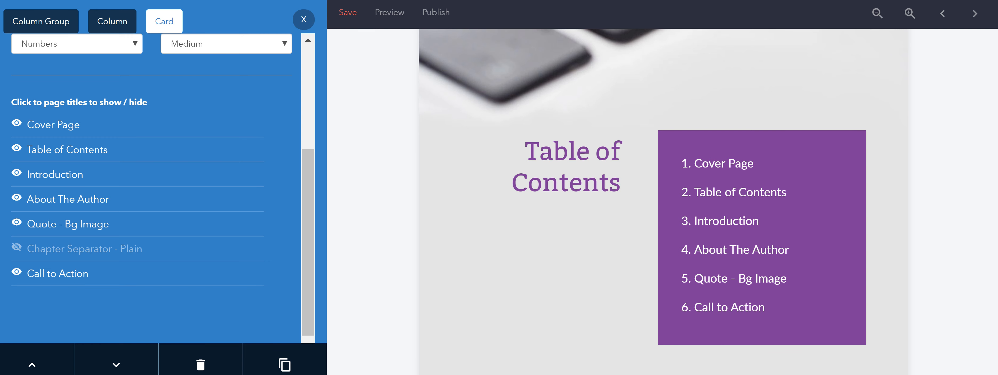
{"action": "left_click", "coordinate": [304, 19]}
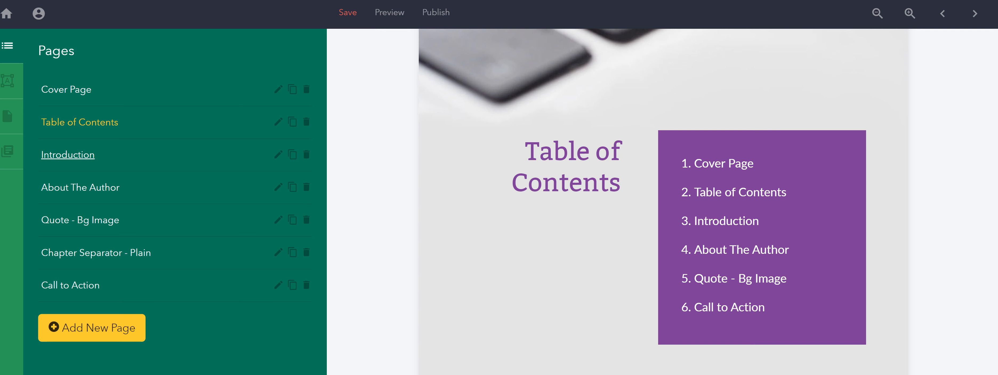
Review the Introduction, About The Author, Quote, Chapter Separator and Call to Action pages and return to the Table of Contents
{"action": "left_click", "coordinate": [68, 155]}
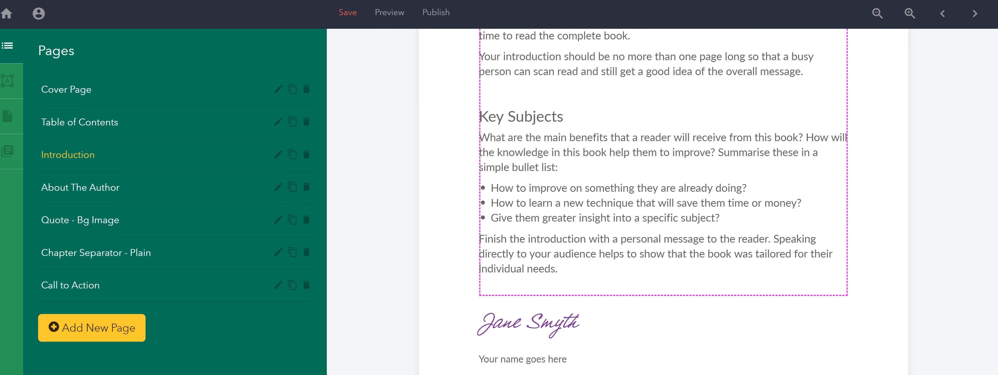
{"action": "scroll", "coordinate": [664, 225], "scroll_direction": "down", "scroll_amount": 4}
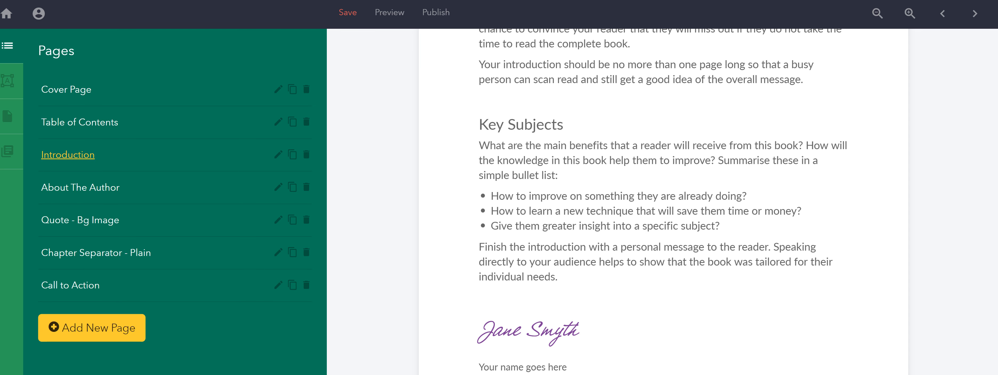
{"action": "left_click", "coordinate": [80, 188]}
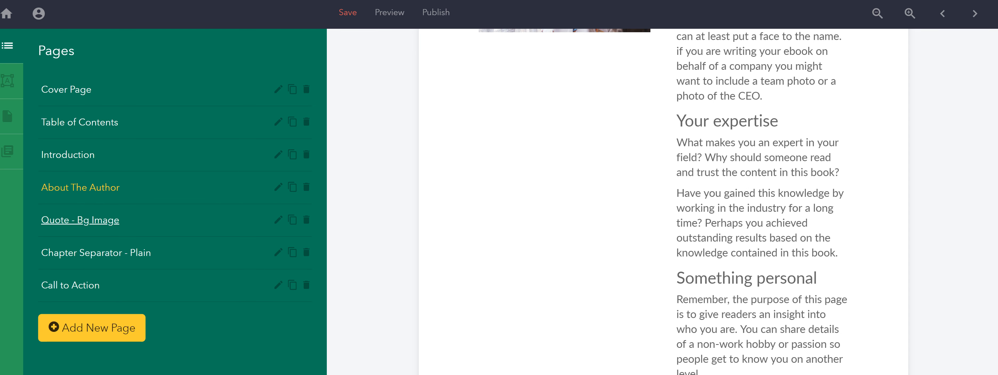
{"action": "left_click", "coordinate": [81, 220]}
{"action": "left_click", "coordinate": [96, 253]}
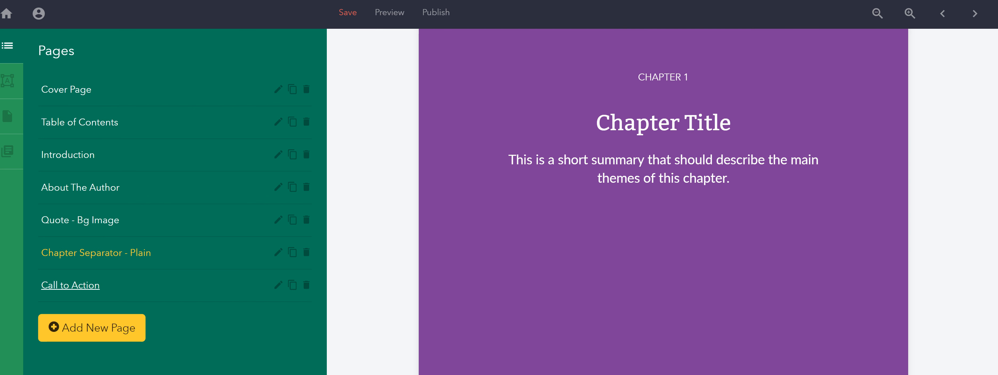
{"action": "left_click", "coordinate": [71, 286]}
{"action": "left_click", "coordinate": [80, 122]}
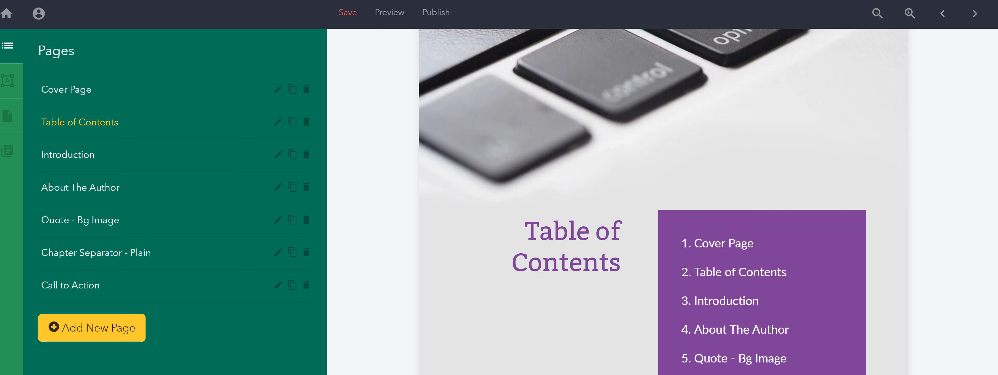
Add a new page to the project using the Text - Plain template
{"action": "left_click", "coordinate": [92, 328]}
{"action": "scroll", "coordinate": [495, 233], "scroll_direction": "down", "scroll_amount": 4}
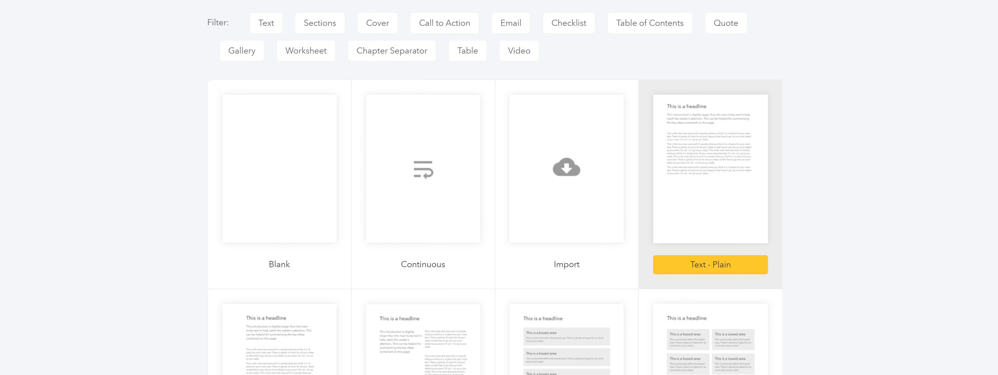
{"action": "left_click", "coordinate": [710, 265]}
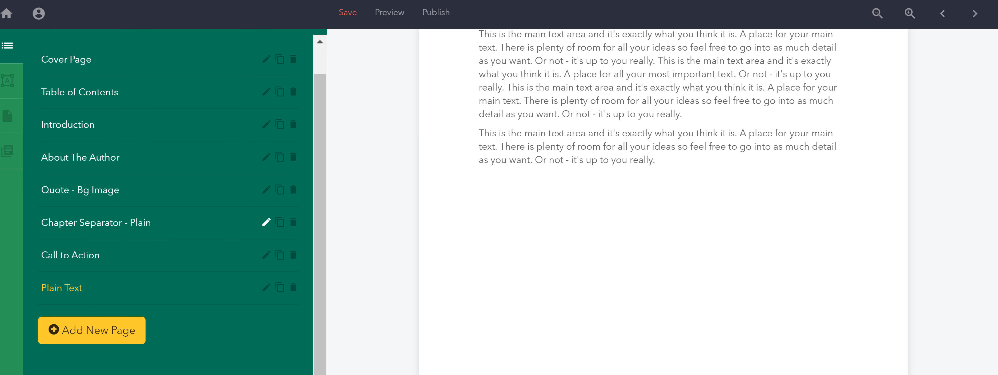
Move the Plain Text page between the Introduction and About The Author pages
{"action": "left_click_drag", "start_coordinate": [61, 288], "coordinate": [89, 155]}
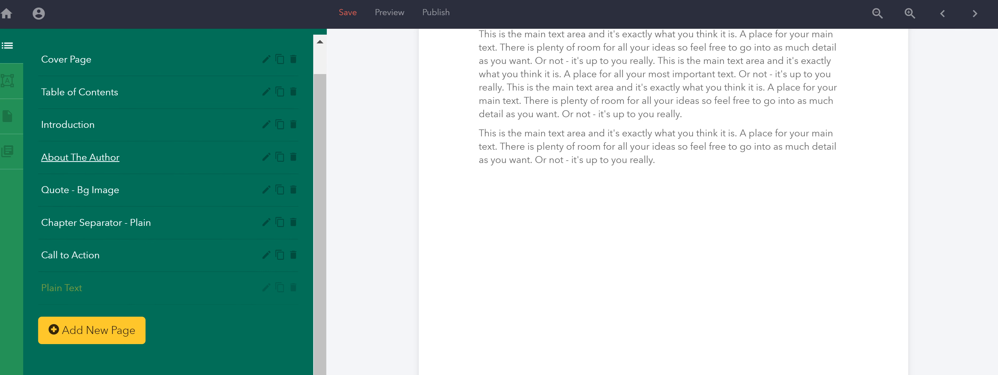
{"action": "left_click", "coordinate": [90, 156]}
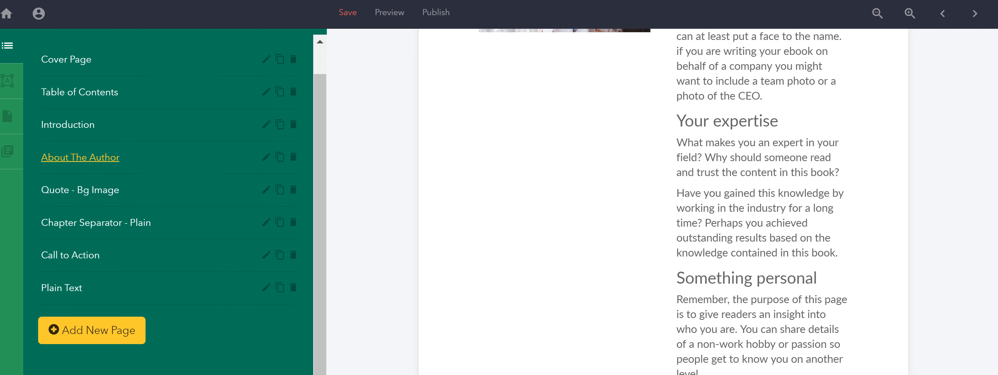
{"action": "left_click_drag", "start_coordinate": [62, 287], "coordinate": [55, 153]}
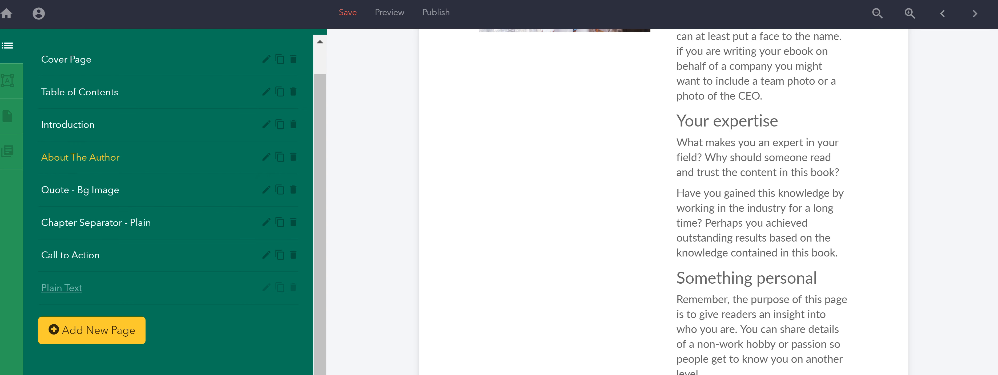
{"action": "left_click_drag", "start_coordinate": [62, 287], "coordinate": [81, 159]}
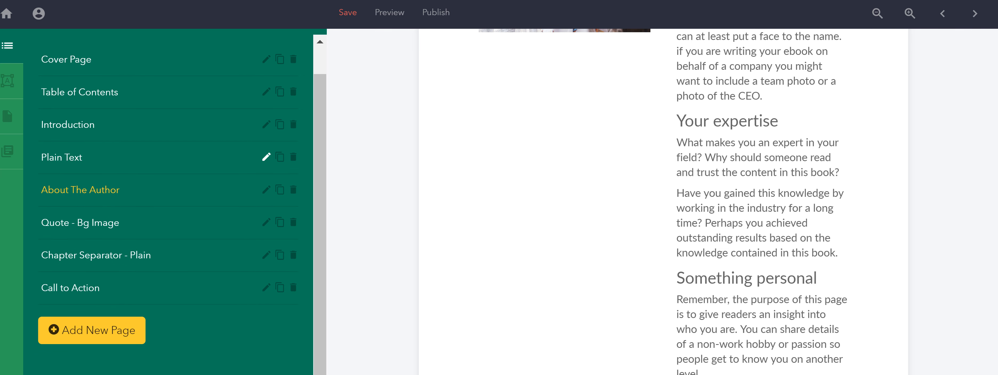
Rename the Plain Text page as STEP ONE
{"action": "left_click", "coordinate": [266, 157]}
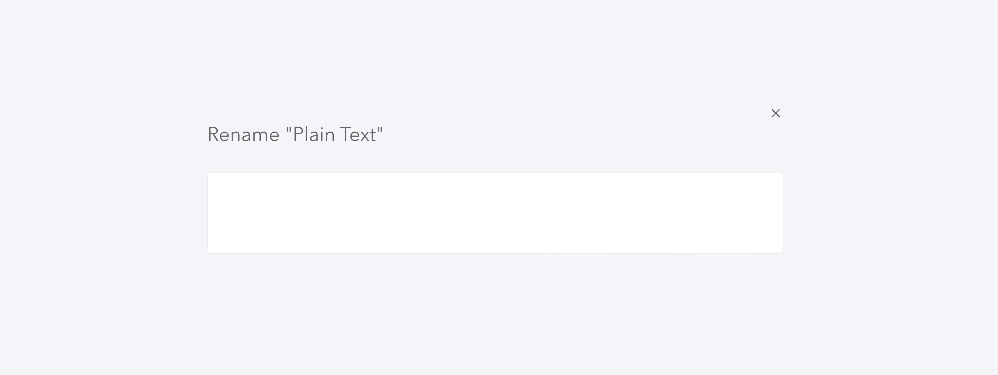
{"action": "type", "text": "STP O"}
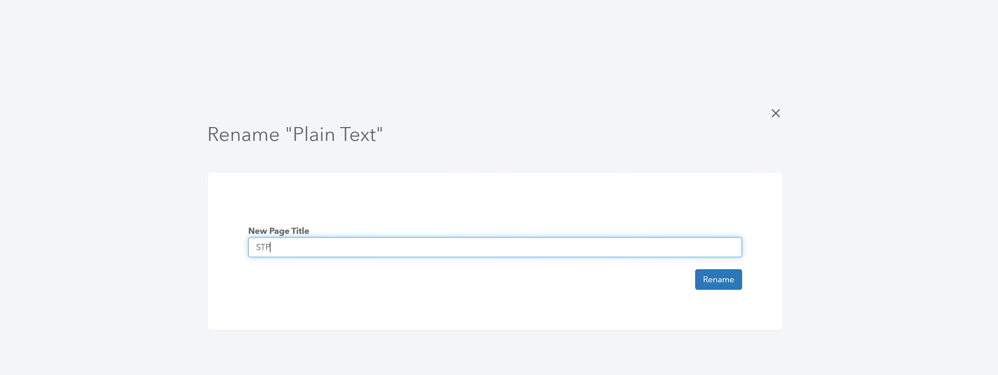
{"action": "key", "text": "BackSpace"}
{"action": "key", "text": "BackSpace"}
{"action": "key", "text": "BackSpace"}
{"action": "type", "text": "E"}
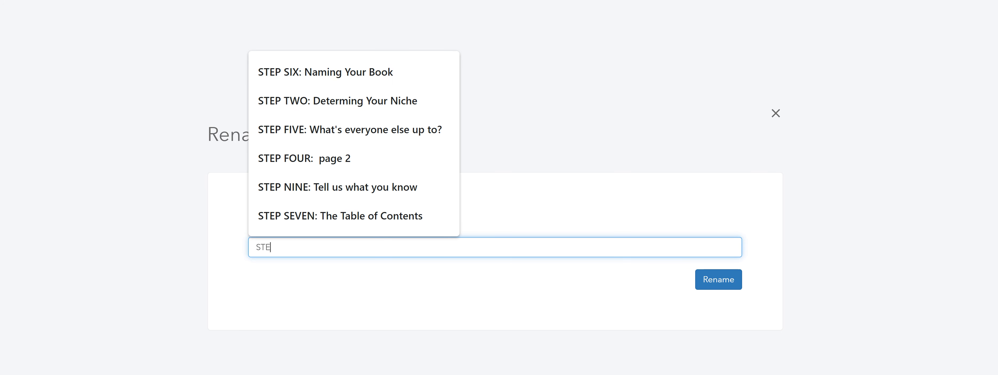
{"action": "type", "text": "P ONE"}
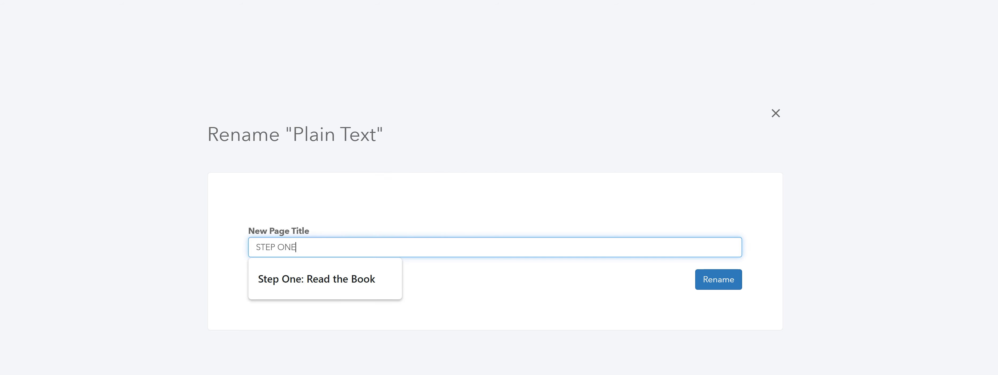
{"action": "key", "text": "Return"}
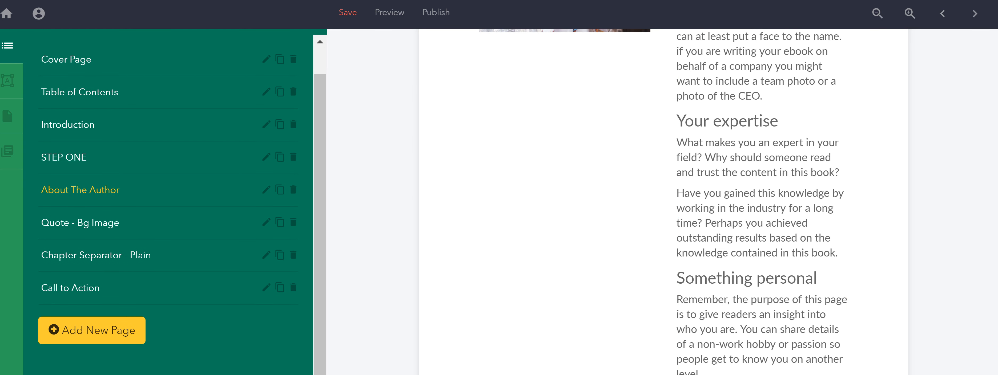
Delete the introductory text card below the headline on the STEP ONE page and bring up the available content cards
{"action": "left_click", "coordinate": [64, 157]}
{"action": "scroll", "coordinate": [64, 156], "scroll_direction": "down", "scroll_amount": 1}
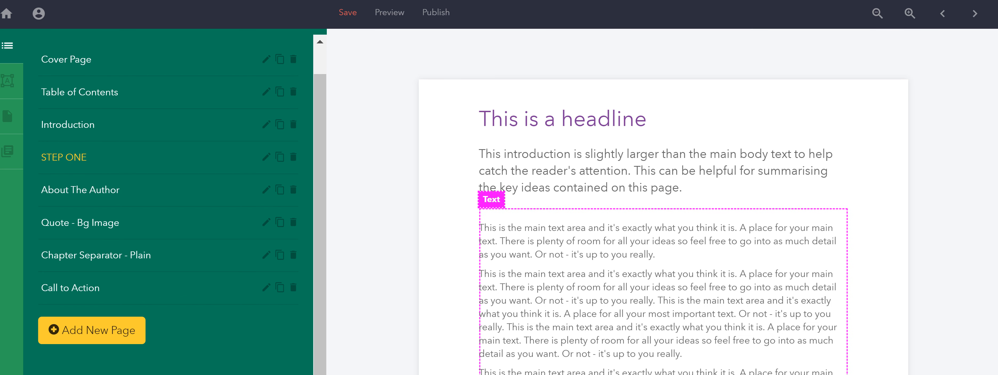
{"action": "left_click", "coordinate": [7, 80]}
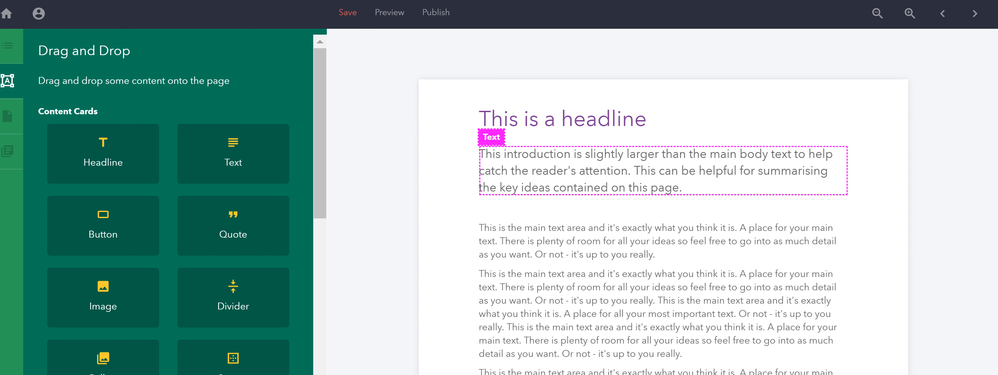
{"action": "left_click", "coordinate": [663, 208]}
{"action": "left_click", "coordinate": [663, 171]}
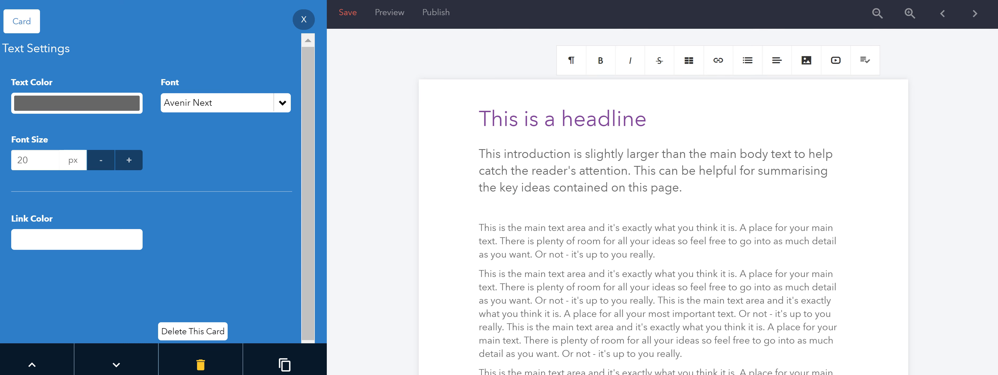
{"action": "left_click", "coordinate": [201, 364]}
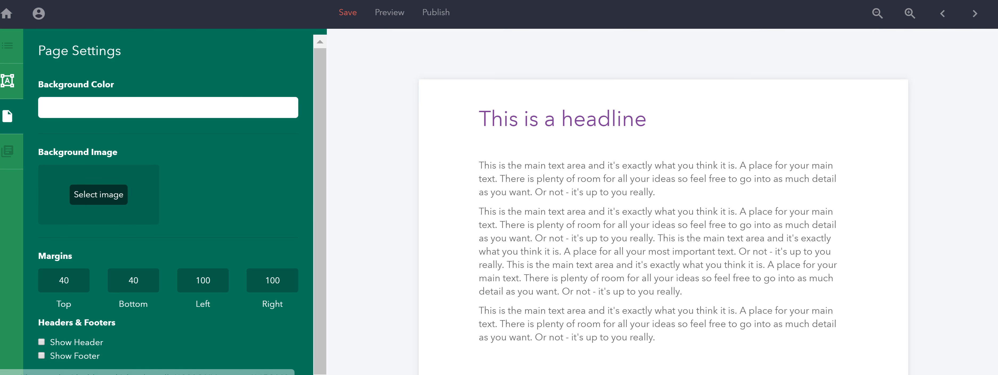
{"action": "left_click", "coordinate": [7, 82]}
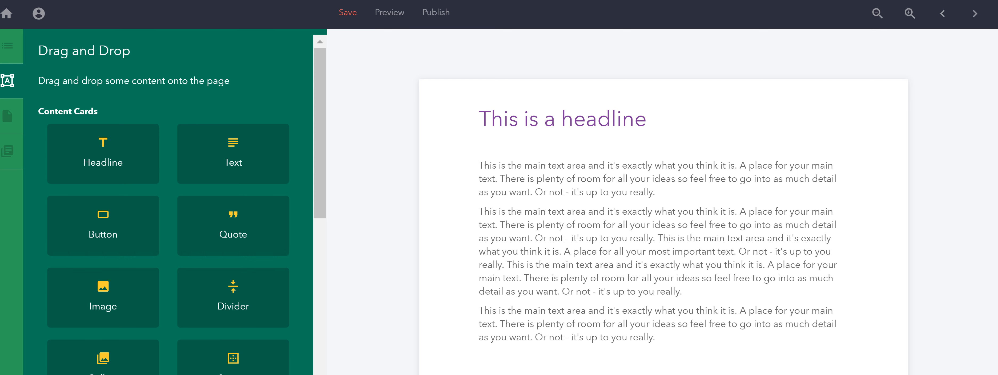
Add a divider card below the main text on the STEP ONE page and open its settings
{"action": "left_click_drag", "start_coordinate": [233, 298], "coordinate": [580, 355]}
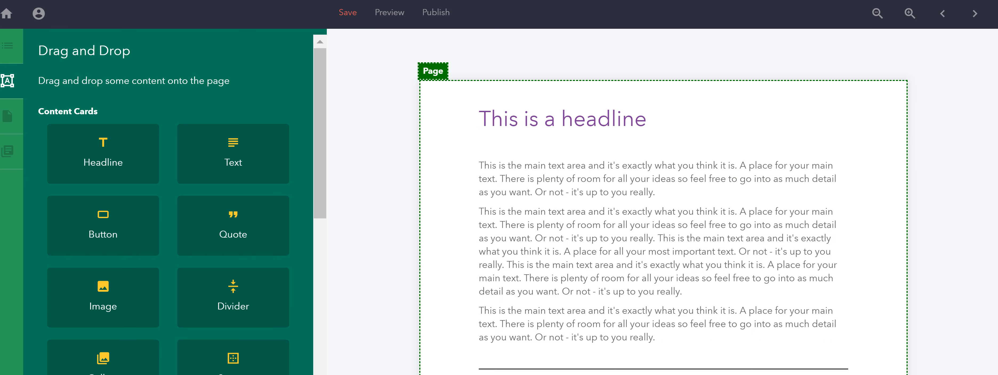
{"action": "scroll", "coordinate": [620, 233], "scroll_direction": "down", "scroll_amount": 3}
{"action": "left_click", "coordinate": [585, 290]}
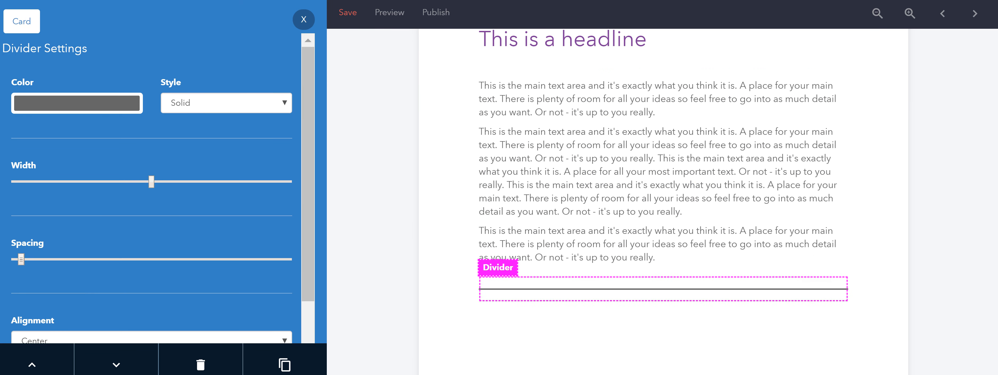
Recolor the divider to dark grey 534C53 and shorten it to about 60% of the text width
{"action": "left_click", "coordinate": [77, 104]}
{"action": "left_click", "coordinate": [22, 287]}
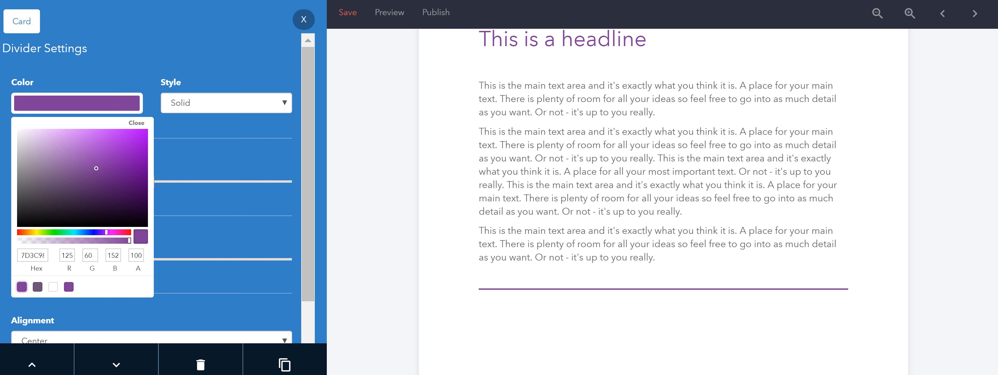
{"action": "mouse_move", "coordinate": [83, 226]}
{"action": "left_mouse_down"}
{"action": "mouse_move", "coordinate": [57, 200]}
{"action": "mouse_move", "coordinate": [28, 195]}
{"action": "left_mouse_up"}
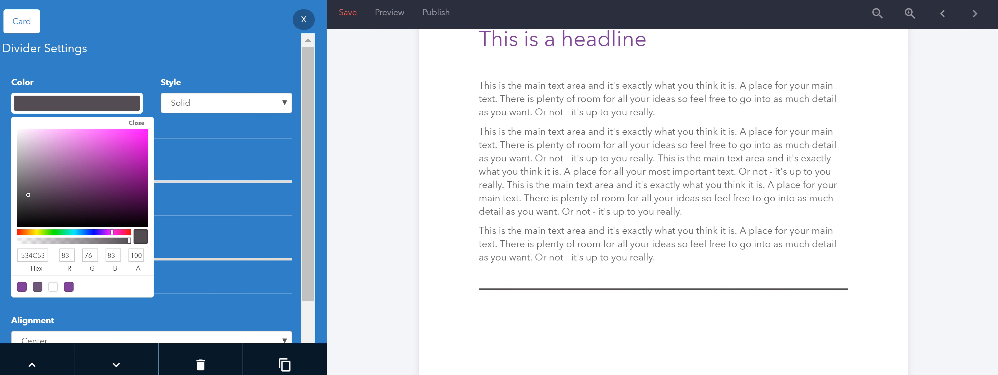
{"action": "left_click", "coordinate": [137, 123]}
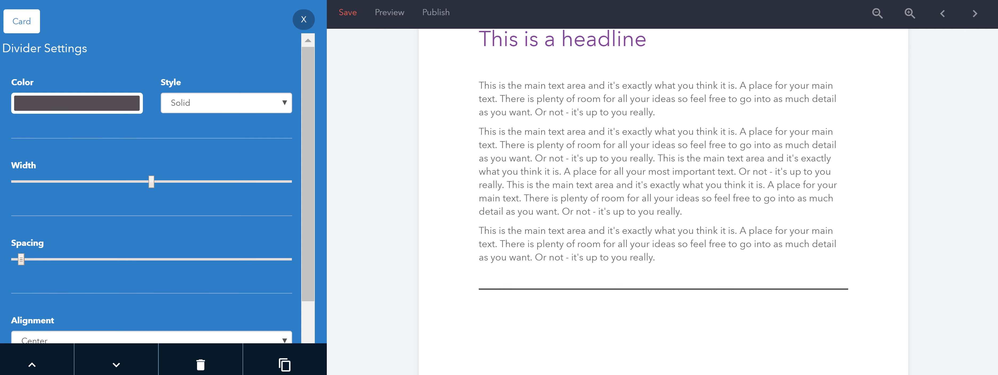
{"action": "left_click_drag", "start_coordinate": [152, 182], "coordinate": [125, 182]}
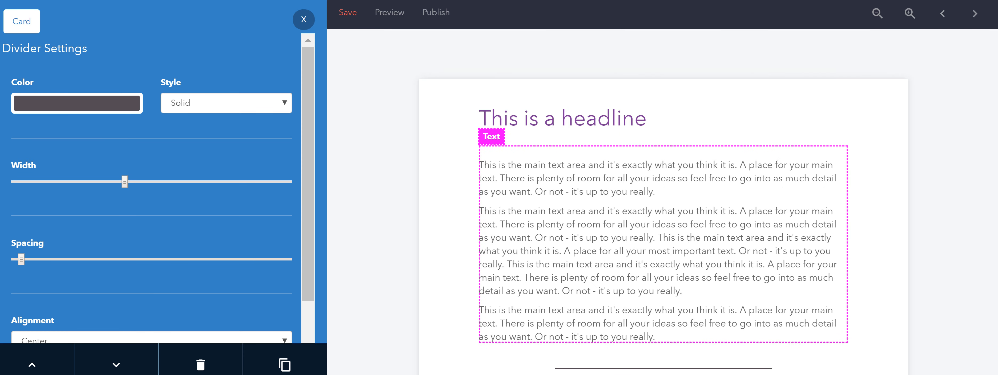
Change the font of the "This is a headline" text to Freestyle Script
{"action": "left_click", "coordinate": [649, 118]}
{"action": "left_click_drag", "start_coordinate": [648, 118], "coordinate": [471, 119]}
{"action": "left_click", "coordinate": [282, 102]}
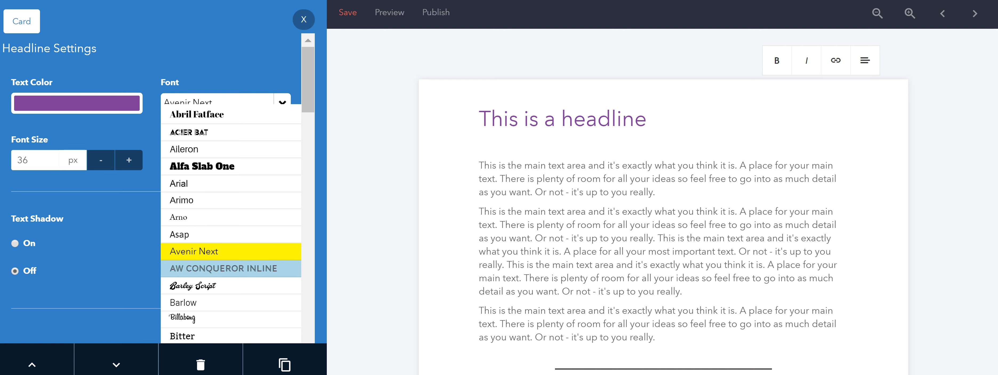
{"action": "scroll", "coordinate": [231, 186], "scroll_direction": "down", "scroll_amount": 10}
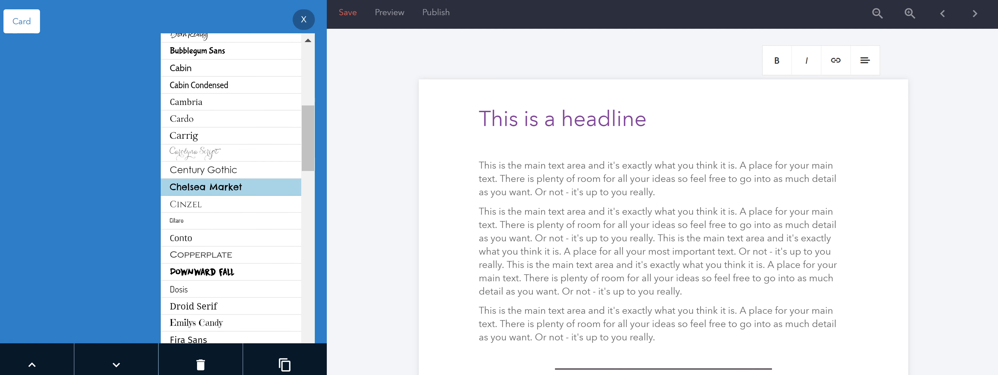
{"action": "scroll", "coordinate": [231, 187], "scroll_direction": "down", "scroll_amount": 5}
{"action": "left_click", "coordinate": [230, 214]}
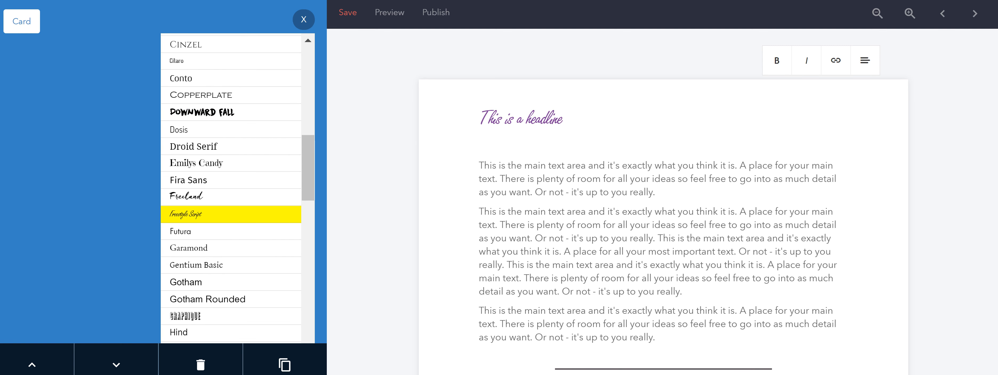
Set the headline's font size to 70 px
{"action": "left_click_drag", "start_coordinate": [566, 119], "coordinate": [471, 119]}
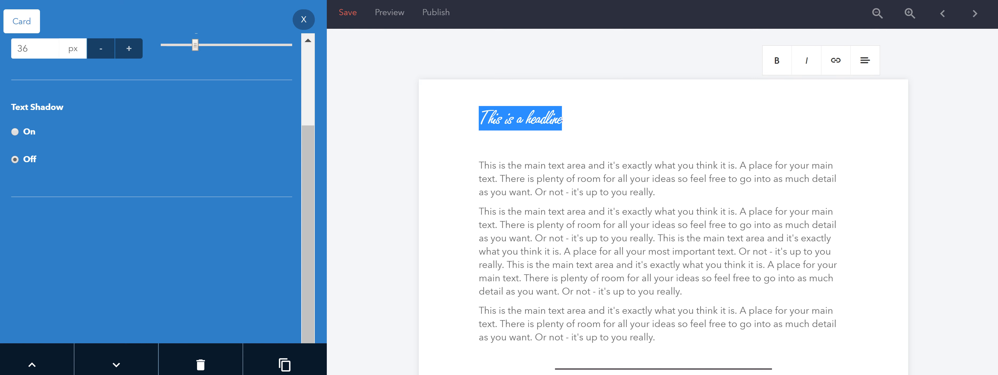
{"action": "double_click", "coordinate": [23, 48]}
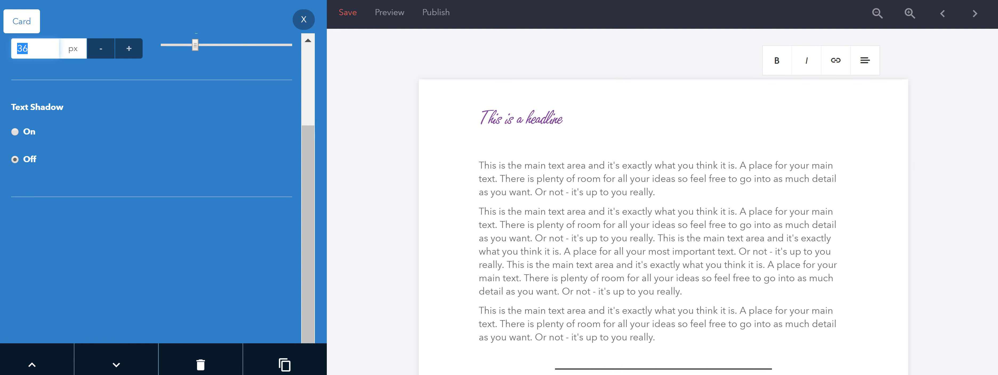
{"action": "type", "text": "70"}
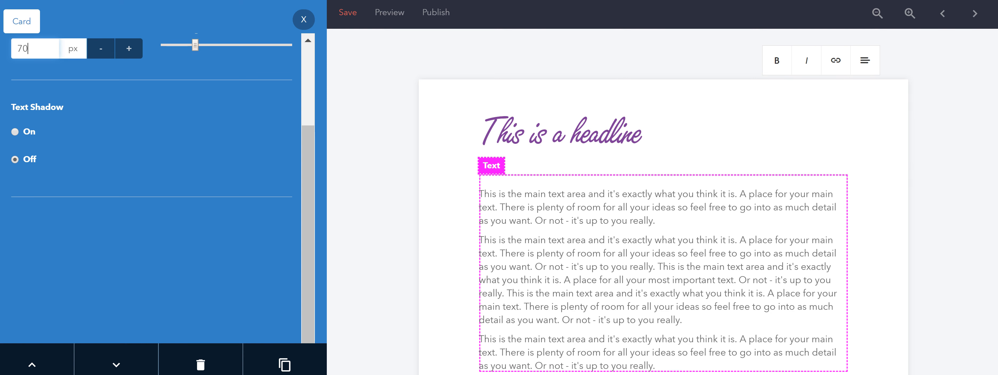
{"action": "left_click", "coordinate": [659, 241]}
{"action": "left_click", "coordinate": [659, 133]}
{"action": "scroll", "coordinate": [659, 217], "scroll_direction": "down", "scroll_amount": 4}
{"action": "scroll", "coordinate": [658, 217], "scroll_direction": "up", "scroll_amount": 4}
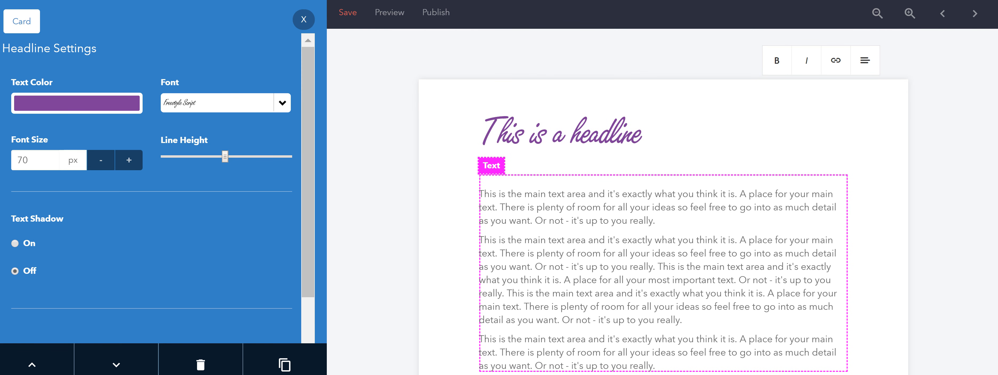
{"action": "mouse_move", "coordinate": [307, 163]}
{"action": "left_mouse_down"}
{"action": "mouse_move", "coordinate": [308, 193]}
{"action": "mouse_move", "coordinate": [308, 163]}
{"action": "left_mouse_up"}
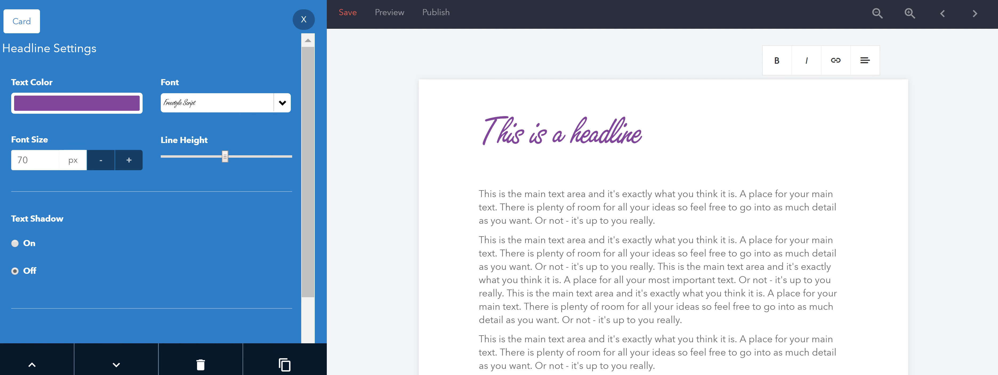
{"action": "left_click", "coordinate": [283, 103]}
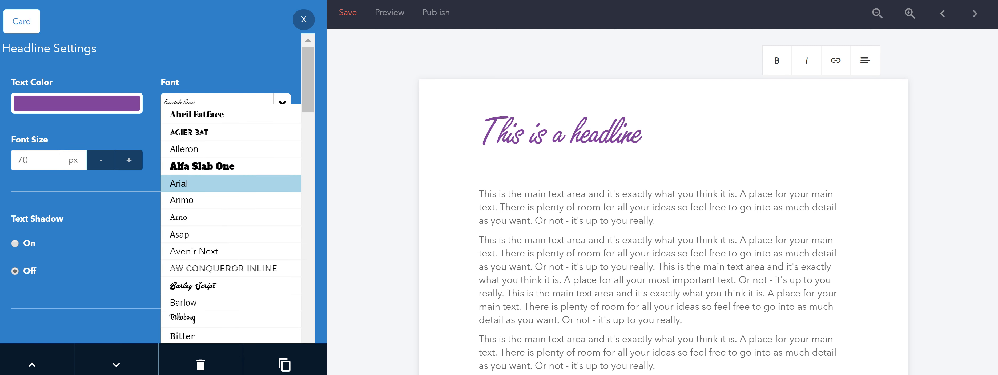
{"action": "left_click", "coordinate": [321, 184]}
{"action": "left_click", "coordinate": [562, 240]}
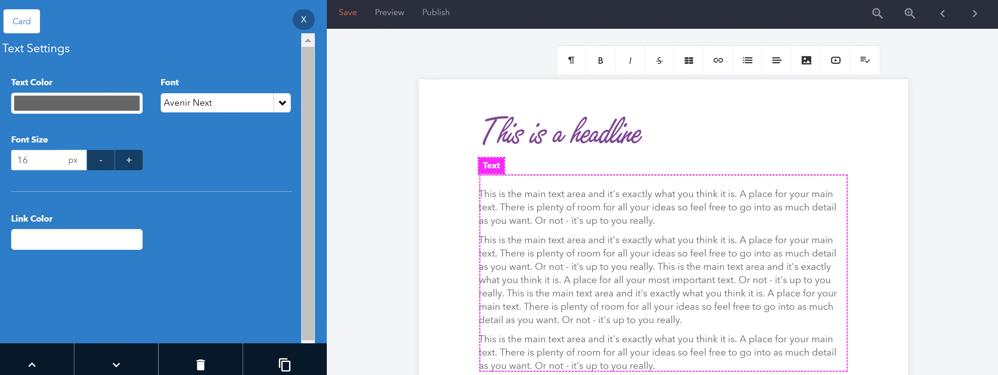
Add an image card between the headline and the main text
{"action": "left_click", "coordinate": [303, 19]}
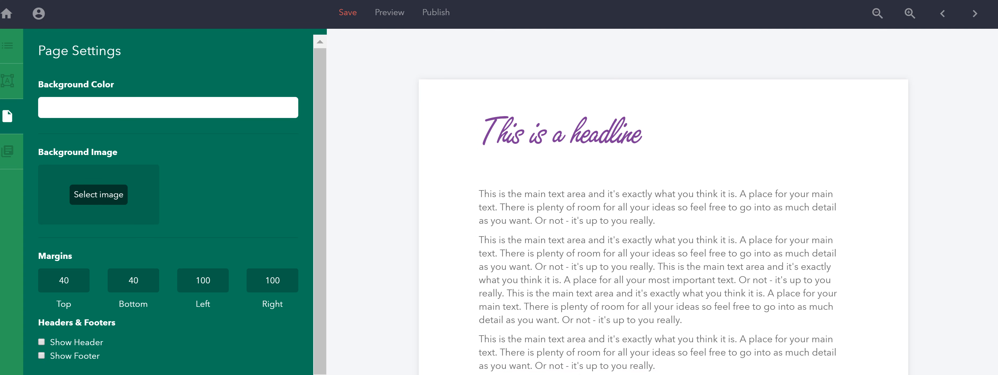
{"action": "left_click", "coordinate": [7, 81]}
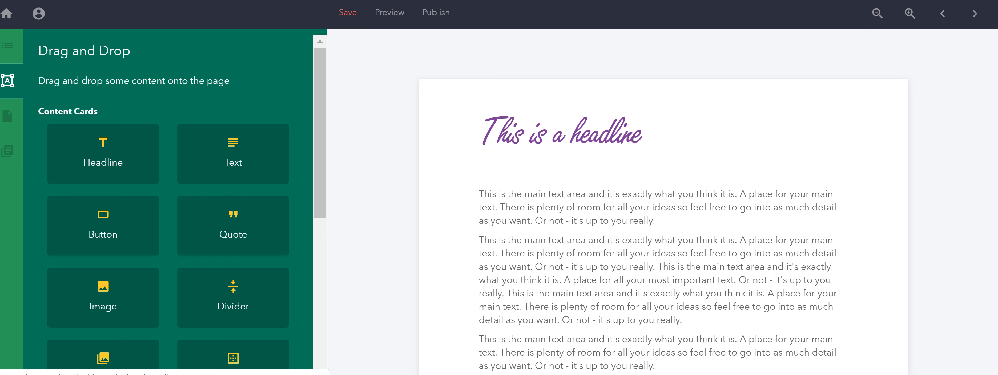
{"action": "left_click_drag", "start_coordinate": [66, 276], "coordinate": [573, 176]}
{"action": "scroll", "coordinate": [639, 252], "scroll_direction": "down", "scroll_amount": 3}
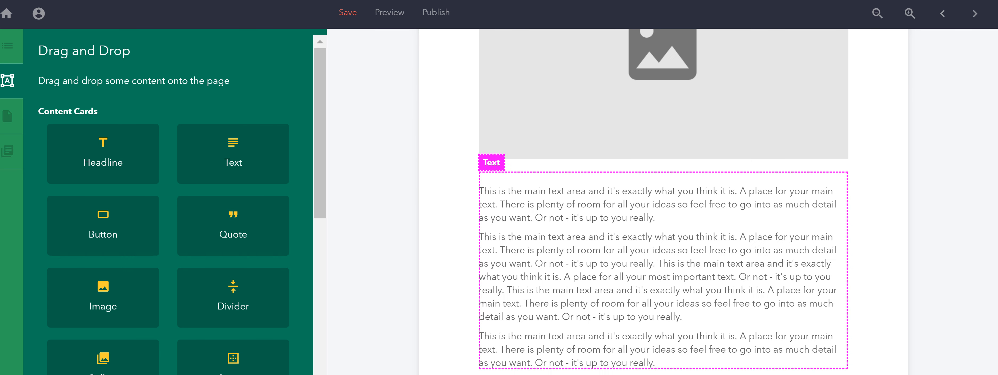
{"action": "scroll", "coordinate": [639, 252], "scroll_direction": "up", "scroll_amount": 3}
Check the image source options for the new image placeholder, leaving without uploading anything
{"action": "left_click", "coordinate": [640, 252]}
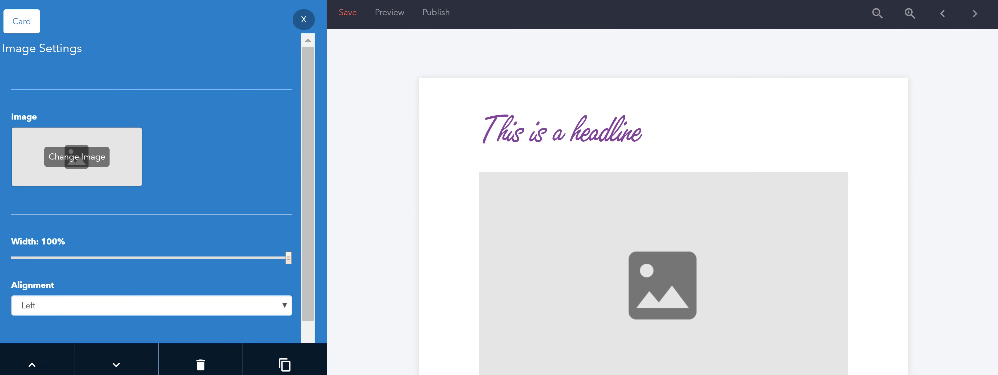
{"action": "left_click", "coordinate": [77, 157]}
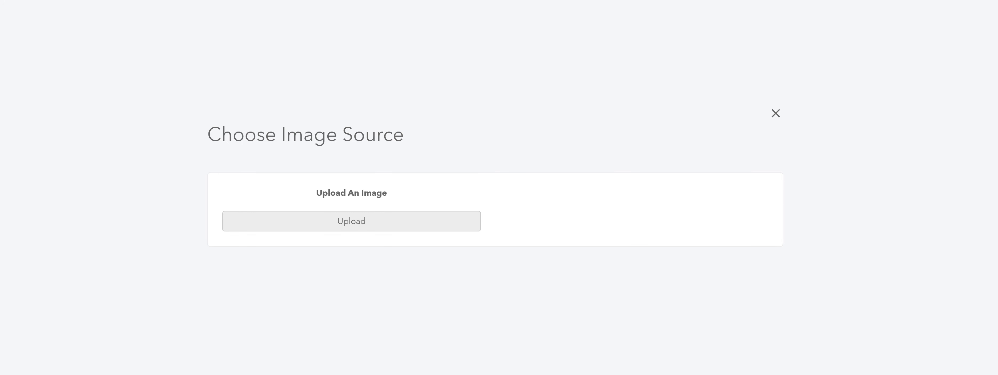
{"action": "left_click", "coordinate": [776, 114]}
{"action": "scroll", "coordinate": [663, 202], "scroll_direction": "down", "scroll_amount": 5}
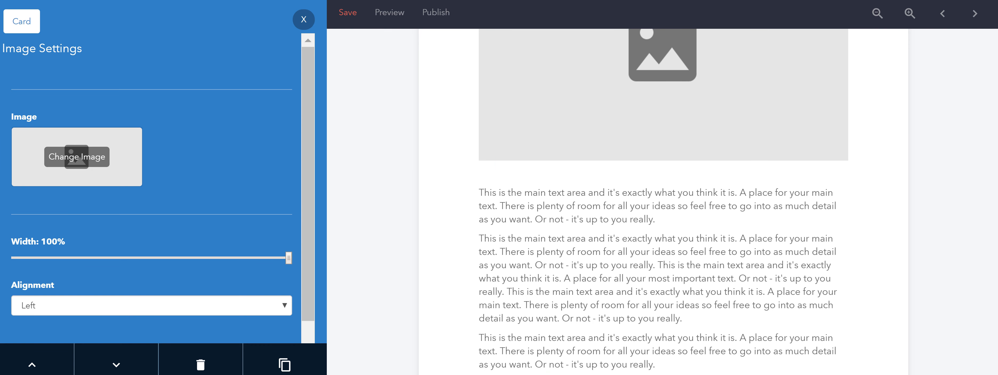
Insert a column group between the image placeholder and the main text, and delete one column to leave two
{"action": "left_click", "coordinate": [304, 19]}
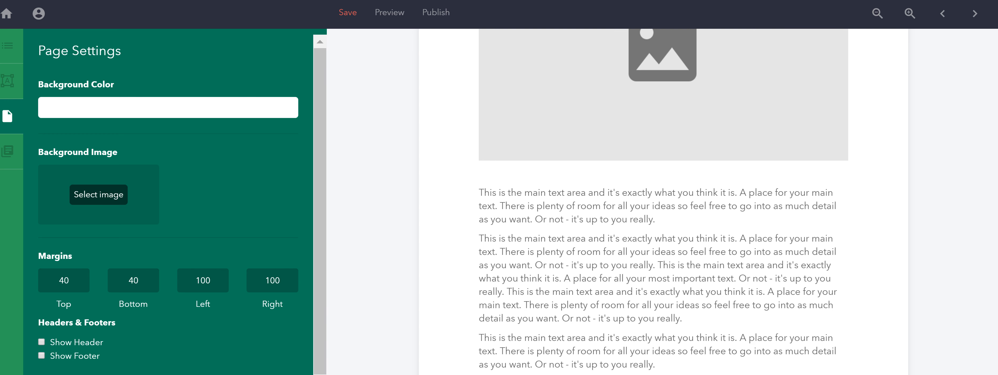
{"action": "left_click", "coordinate": [8, 81]}
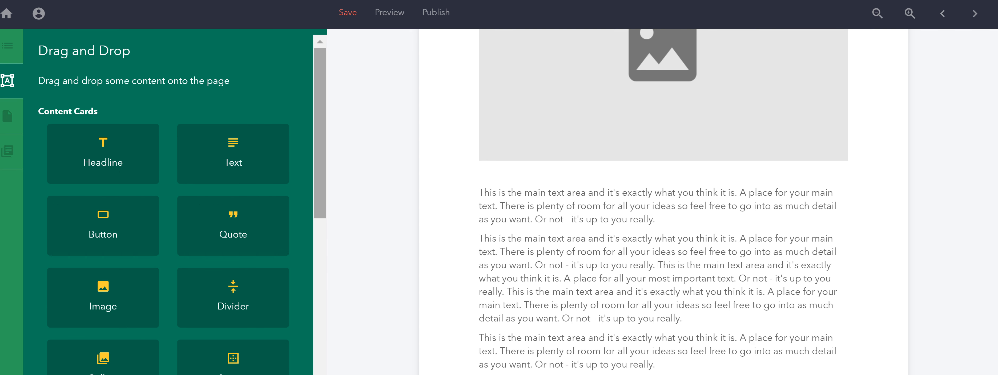
{"action": "left_click_drag", "start_coordinate": [321, 116], "coordinate": [320, 288]}
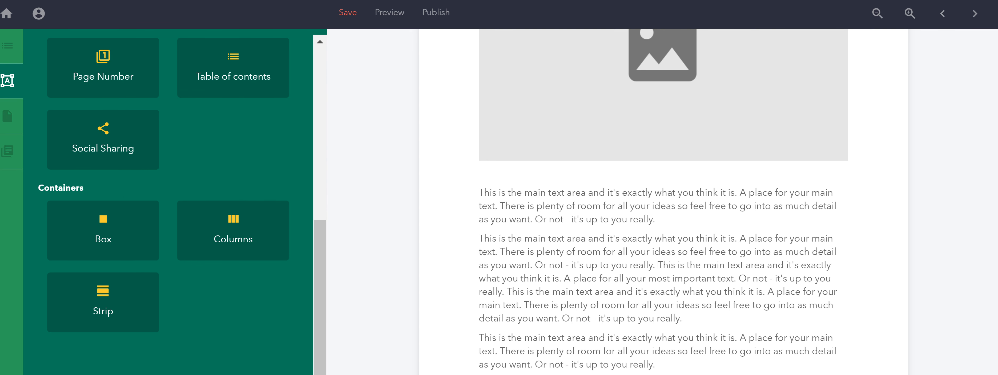
{"action": "left_click_drag", "start_coordinate": [233, 230], "coordinate": [556, 192]}
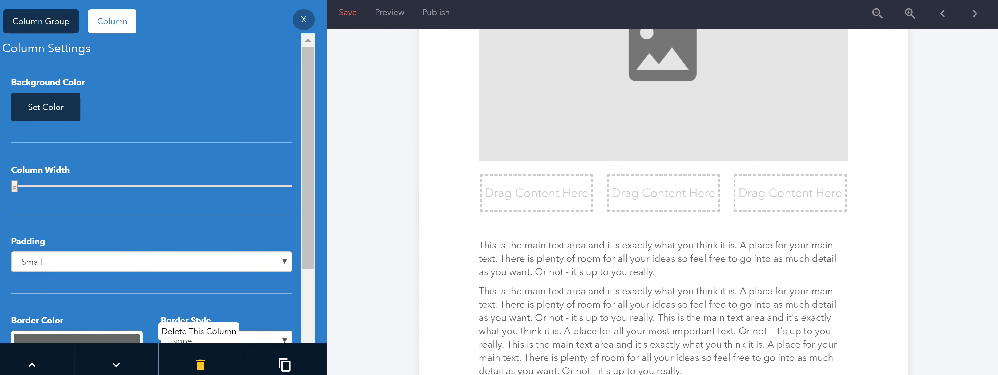
{"action": "left_click", "coordinate": [200, 365]}
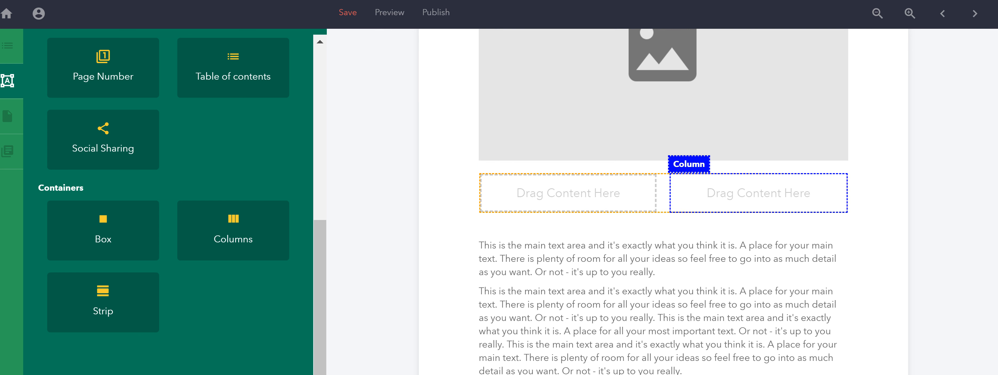
Add a text card to the right column and an image card to the left column
{"action": "left_click_drag", "start_coordinate": [320, 273], "coordinate": [320, 120]}
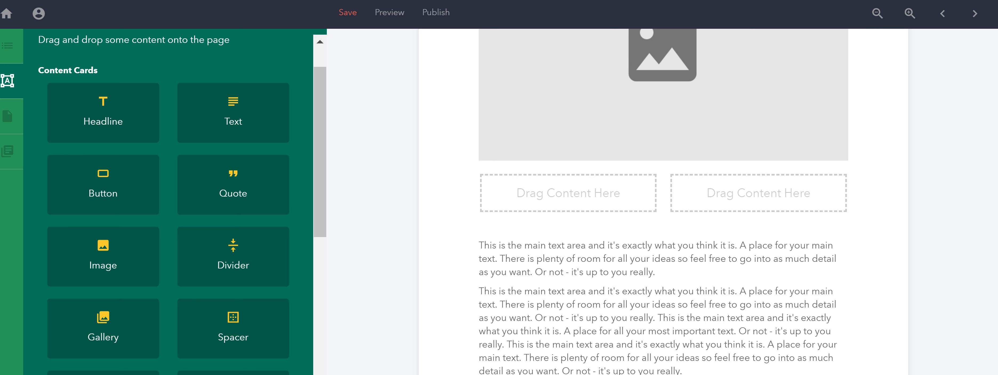
{"action": "left_click_drag", "start_coordinate": [233, 113], "coordinate": [755, 182]}
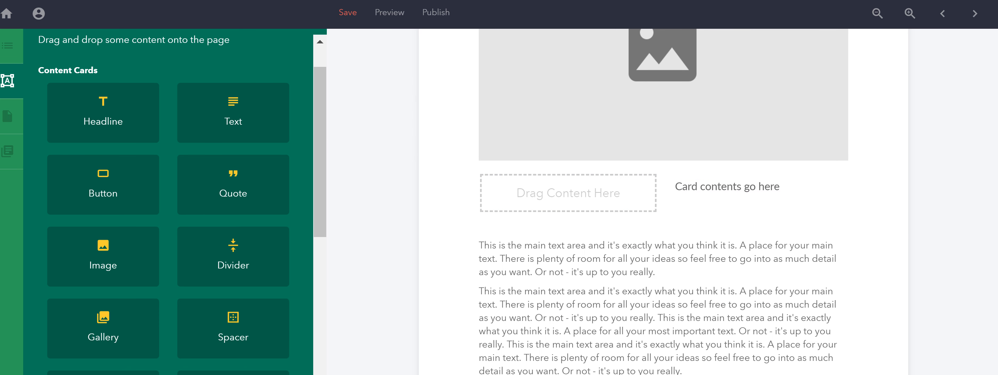
{"action": "left_click_drag", "start_coordinate": [103, 256], "coordinate": [548, 283]}
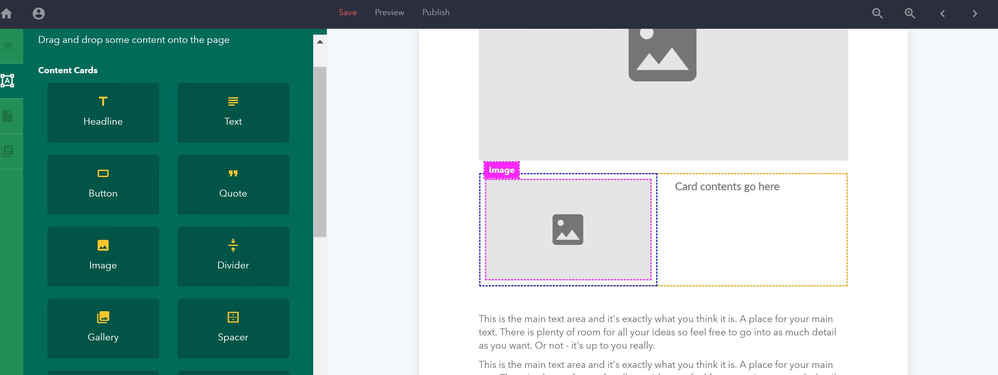
Add a divider below the two columns and try to place a spacer between it and the main text
{"action": "scroll", "coordinate": [662, 251], "scroll_direction": "down", "scroll_amount": 3}
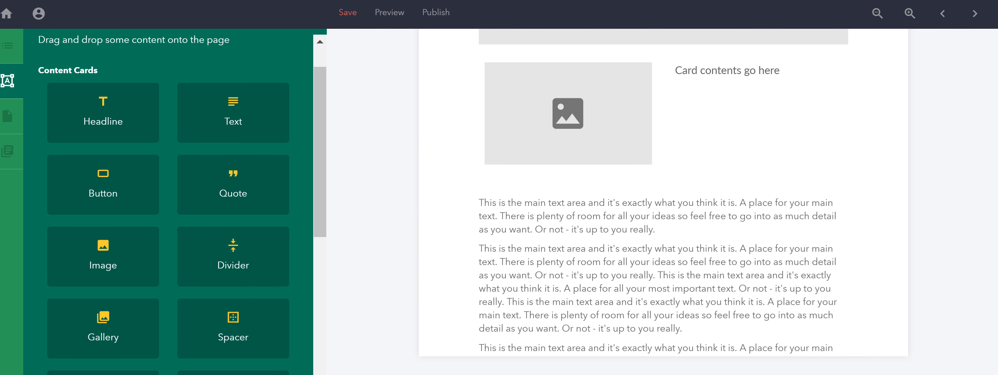
{"action": "left_click_drag", "start_coordinate": [233, 256], "coordinate": [569, 223]}
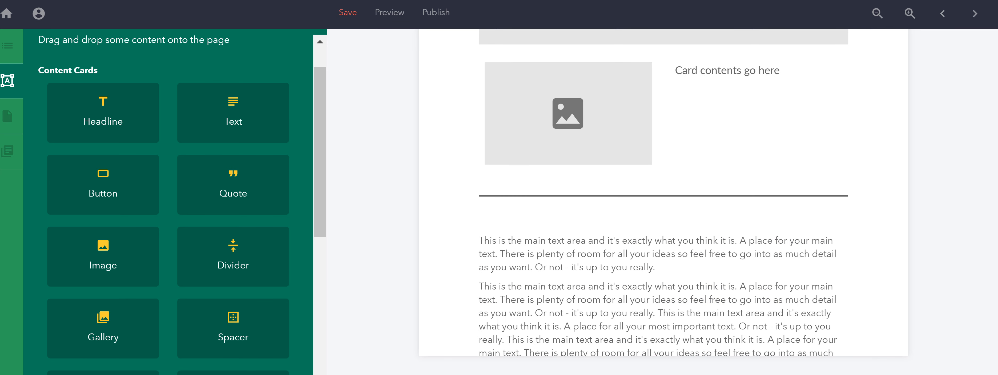
{"action": "left_click_drag", "start_coordinate": [233, 329], "coordinate": [558, 251]}
{"action": "left_click_drag", "start_coordinate": [234, 329], "coordinate": [546, 241]}
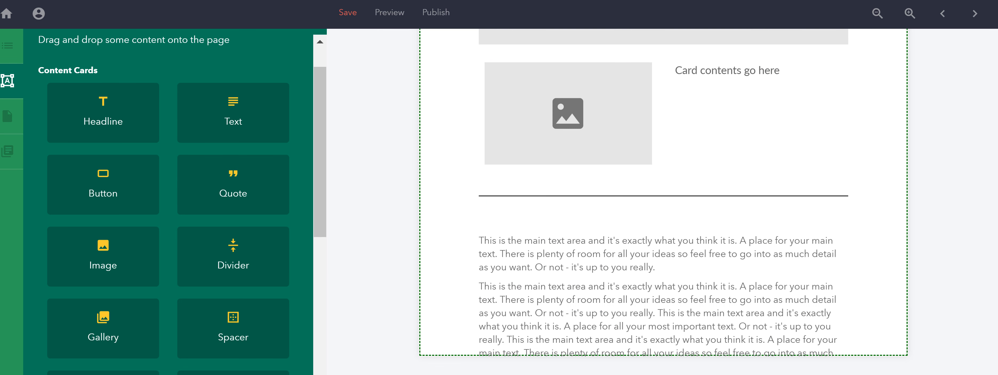
{"action": "left_click", "coordinate": [546, 248]}
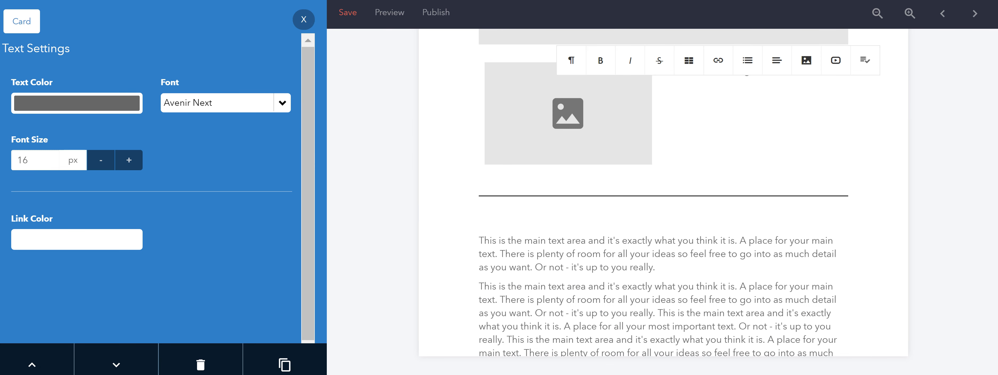
{"action": "left_click", "coordinate": [303, 19]}
{"action": "left_click_drag", "start_coordinate": [233, 325], "coordinate": [536, 260]}
{"action": "scroll", "coordinate": [565, 271], "scroll_direction": "up", "scroll_amount": 8}
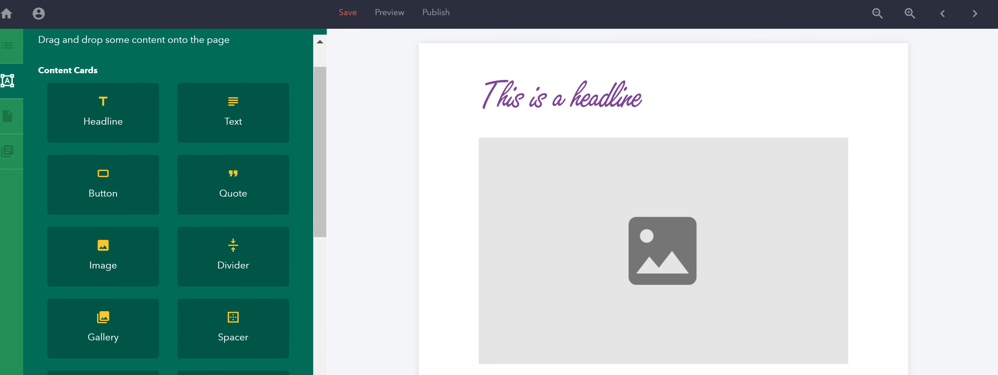
Reduce the width of the large image placeholder under the headline to 56%
{"action": "scroll", "coordinate": [565, 271], "scroll_direction": "down", "scroll_amount": 4}
{"action": "left_click", "coordinate": [612, 156]}
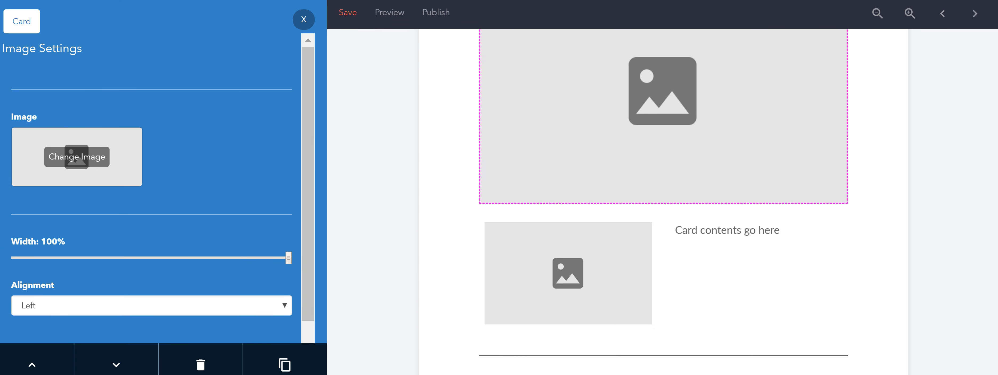
{"action": "left_click_drag", "start_coordinate": [289, 259], "coordinate": [162, 259]}
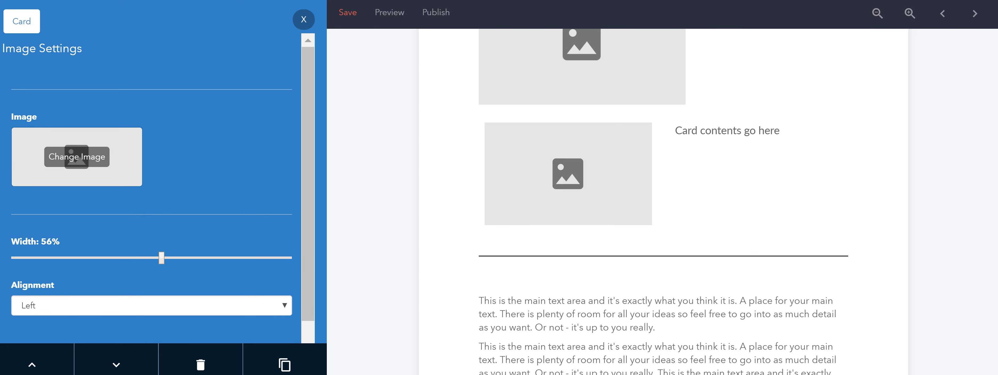
{"action": "left_click", "coordinate": [304, 20]}
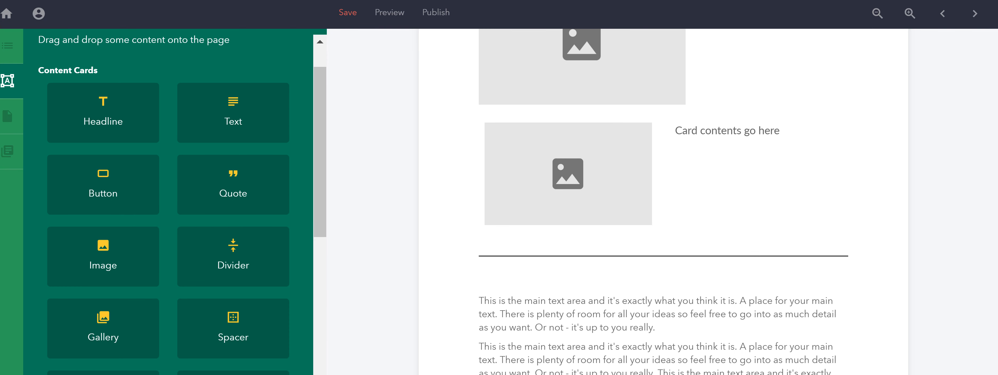
Place a spacer between the full-width divider and the main text
{"action": "left_click_drag", "start_coordinate": [233, 328], "coordinate": [561, 324]}
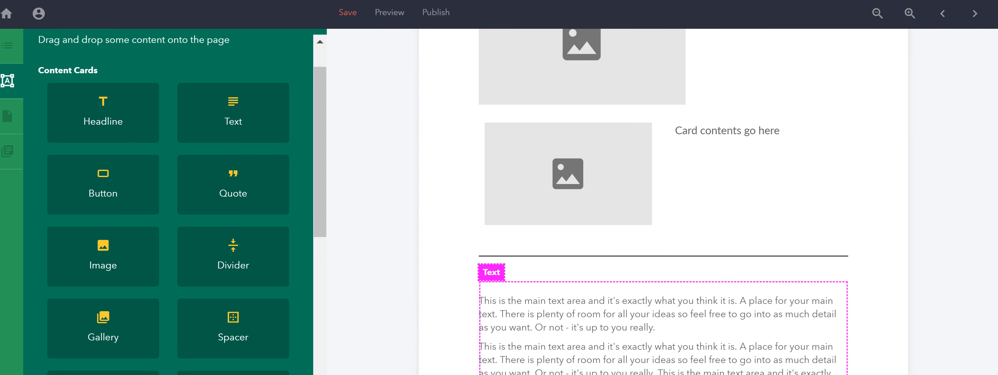
{"action": "scroll", "coordinate": [560, 313], "scroll_direction": "down", "scroll_amount": 4}
{"action": "scroll", "coordinate": [663, 201], "scroll_direction": "up", "scroll_amount": 9}
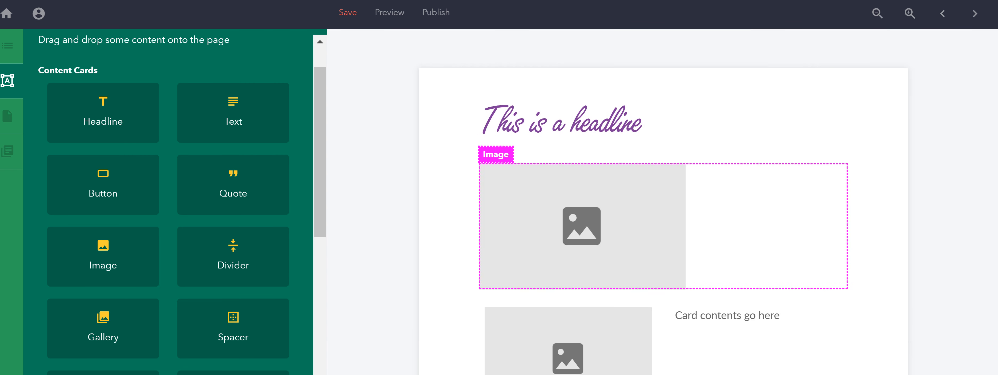
{"action": "left_click_drag", "start_coordinate": [221, 319], "coordinate": [573, 295]}
{"action": "scroll", "coordinate": [663, 202], "scroll_direction": "down", "scroll_amount": 4}
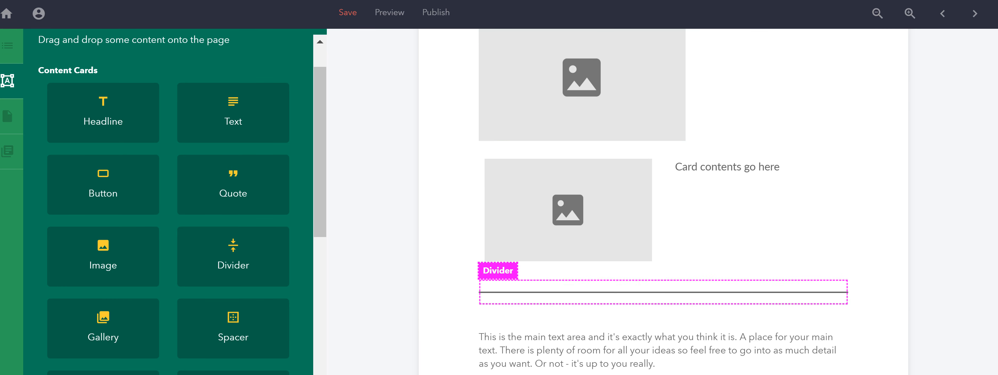
{"action": "scroll", "coordinate": [663, 201], "scroll_direction": "down", "scroll_amount": 4}
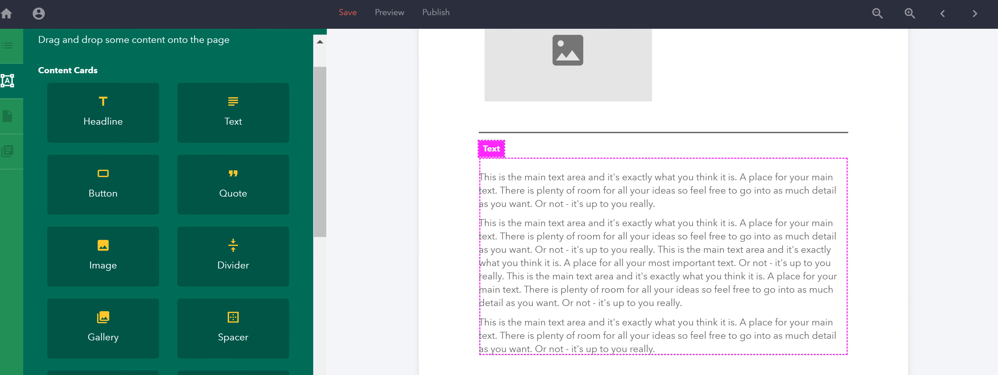
{"action": "scroll", "coordinate": [664, 202], "scroll_direction": "down", "scroll_amount": 1}
{"action": "scroll", "coordinate": [663, 202], "scroll_direction": "up", "scroll_amount": 6}
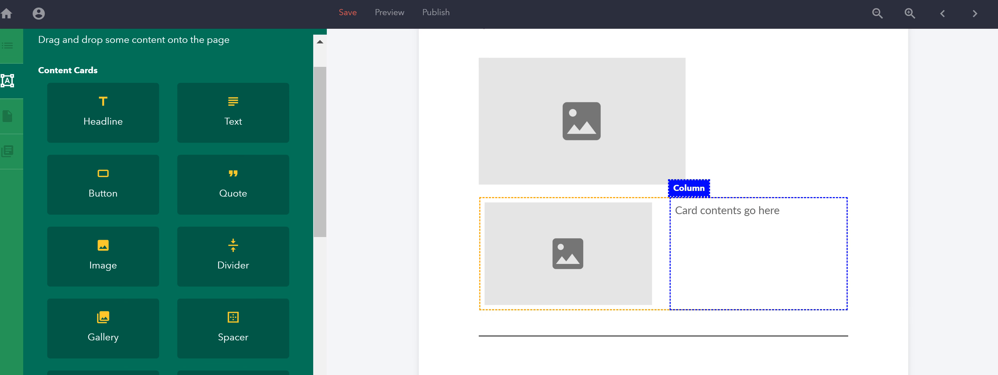
{"action": "scroll", "coordinate": [663, 201], "scroll_direction": "down", "scroll_amount": 3}
{"action": "scroll", "coordinate": [664, 201], "scroll_direction": "down", "scroll_amount": 1}
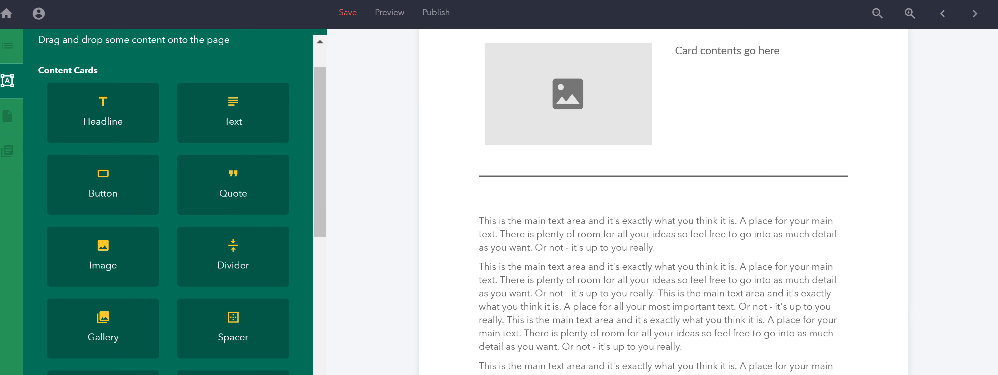
{"action": "left_click_drag", "start_coordinate": [215, 323], "coordinate": [667, 236]}
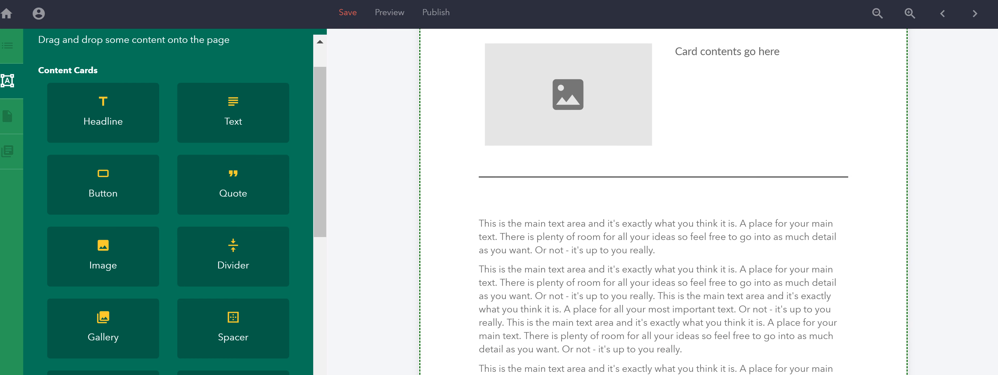
{"action": "scroll", "coordinate": [663, 201], "scroll_direction": "down", "scroll_amount": 2}
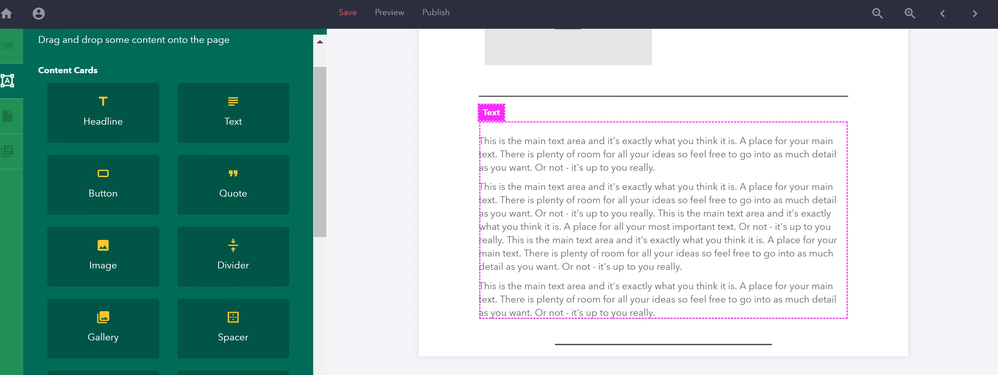
Delete the short divider at the page's end and the last two paragraphs of the main text
{"action": "left_click", "coordinate": [663, 344]}
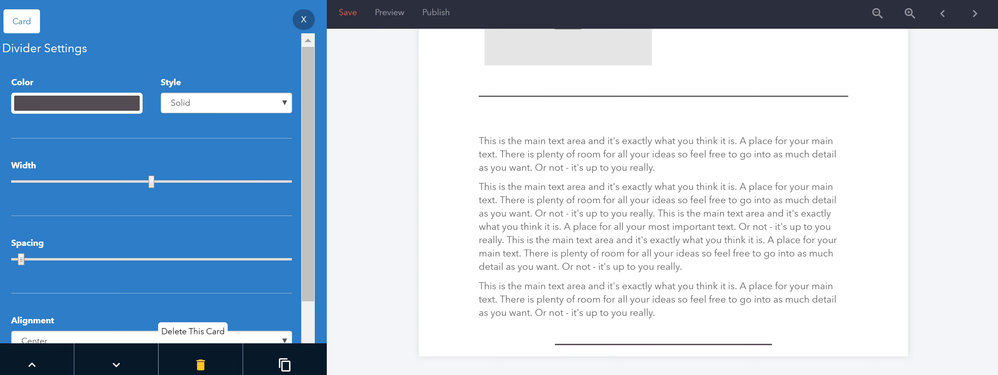
{"action": "left_click", "coordinate": [200, 365]}
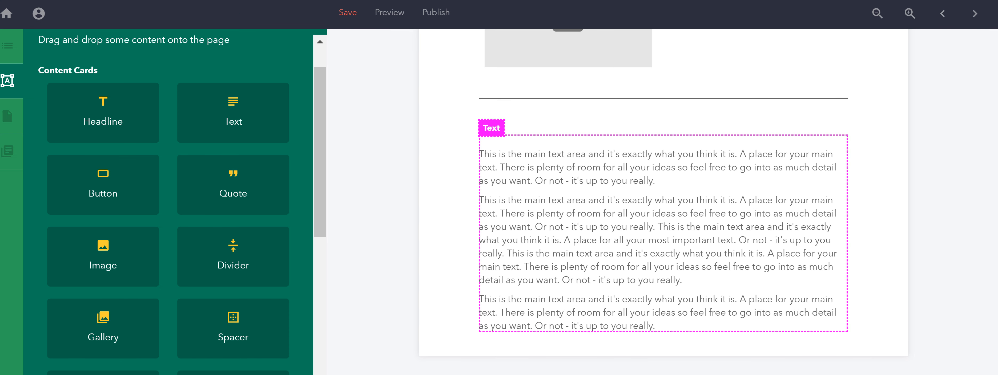
{"action": "left_click", "coordinate": [654, 325]}
{"action": "left_click_drag", "start_coordinate": [655, 320], "coordinate": [481, 194]}
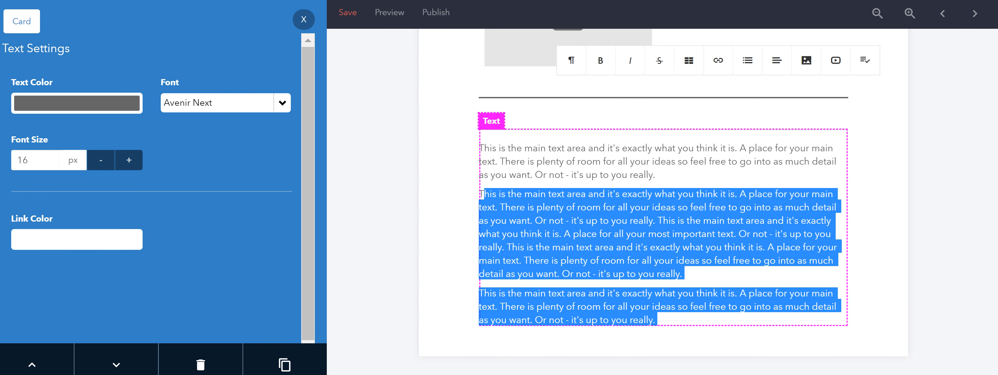
{"action": "key", "text": "BackSpace"}
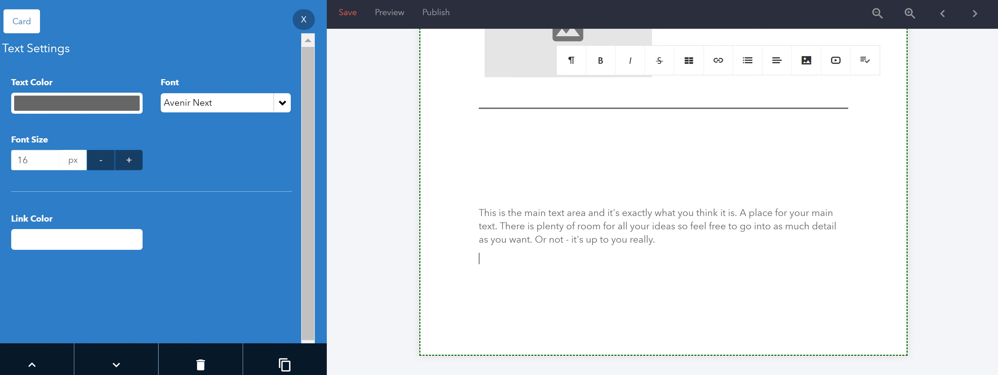
Increase the height of the spacer between the divider and the main text to roughly a third of its range
{"action": "left_click", "coordinate": [663, 145]}
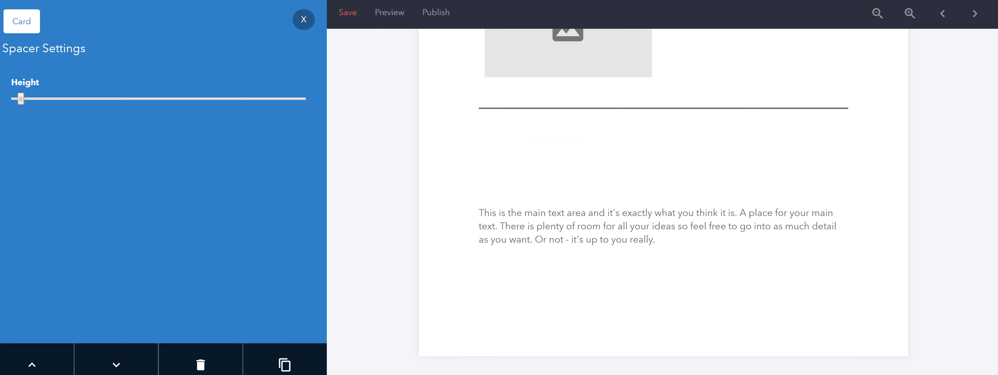
{"action": "left_click_drag", "start_coordinate": [20, 99], "coordinate": [113, 98]}
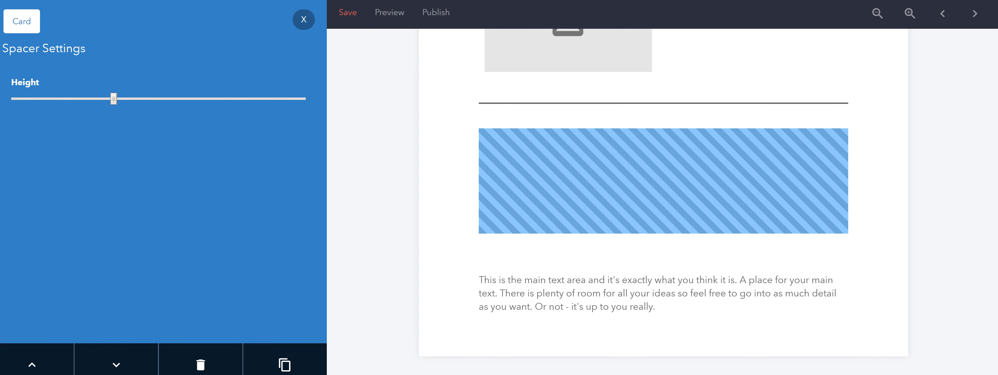
{"action": "scroll", "coordinate": [568, 180], "scroll_direction": "up", "scroll_amount": 4}
Widen the column group's left column, narrow it back to nearly its starting width, and check the group settings
{"action": "left_click", "coordinate": [663, 178]}
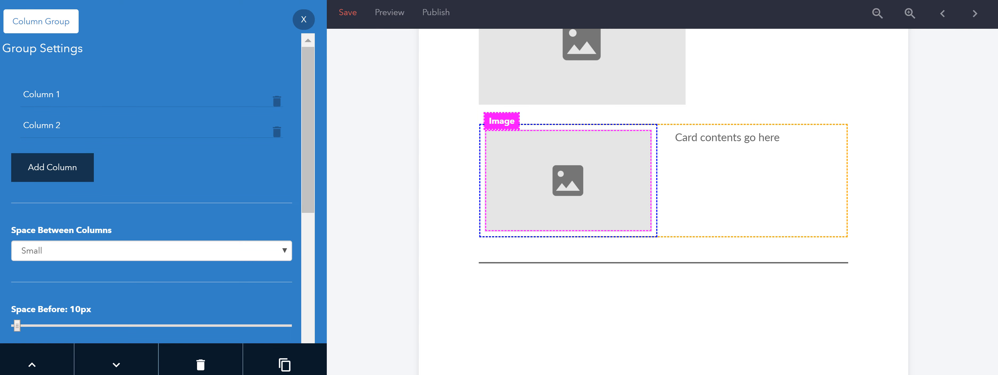
{"action": "scroll", "coordinate": [568, 179], "scroll_direction": "down", "scroll_amount": 2}
{"action": "scroll", "coordinate": [568, 178], "scroll_direction": "up", "scroll_amount": 3}
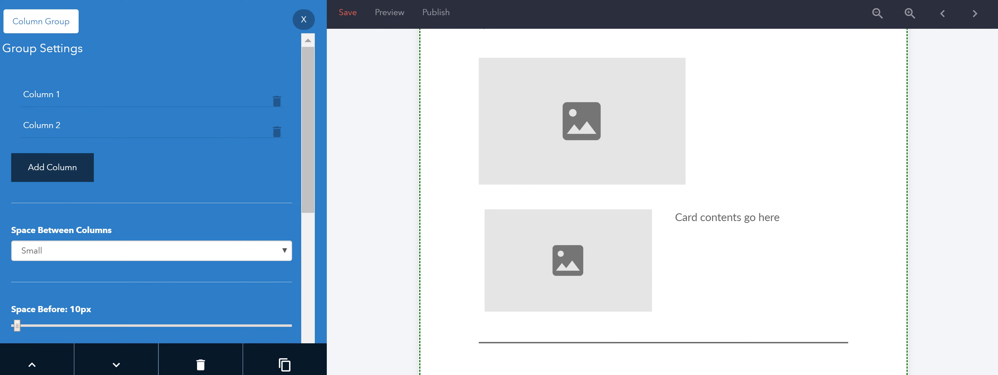
{"action": "left_click", "coordinate": [568, 252]}
{"action": "left_click", "coordinate": [112, 21]}
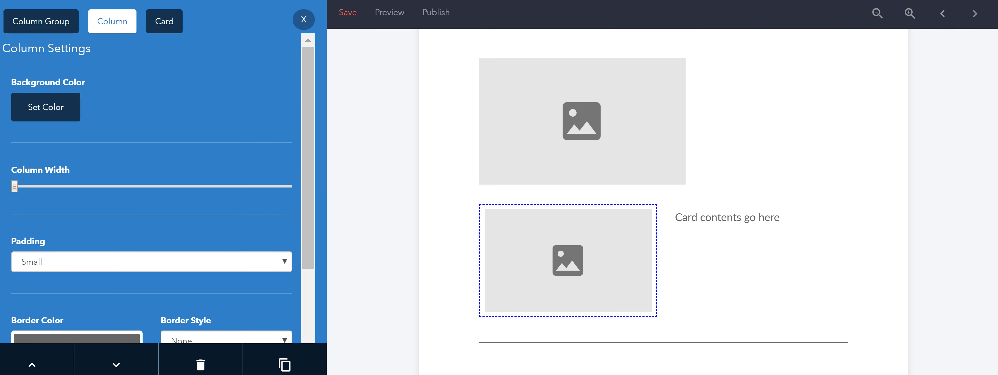
{"action": "left_click_drag", "start_coordinate": [14, 187], "coordinate": [113, 186]}
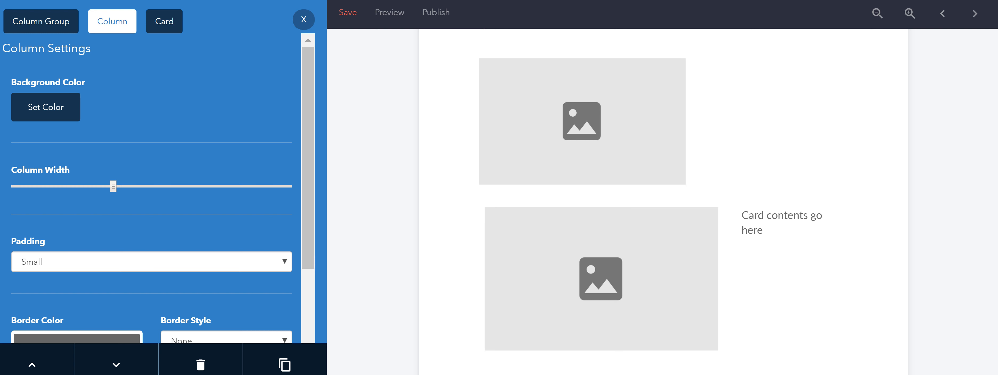
{"action": "left_click_drag", "start_coordinate": [112, 187], "coordinate": [20, 186]}
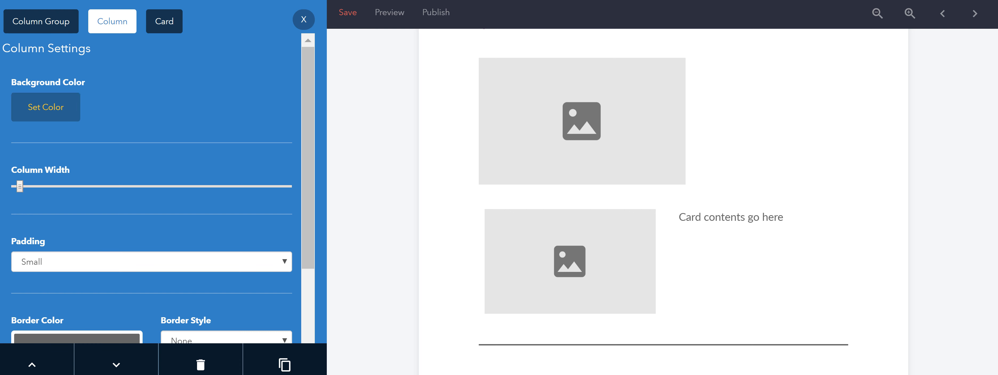
{"action": "left_click", "coordinate": [41, 21]}
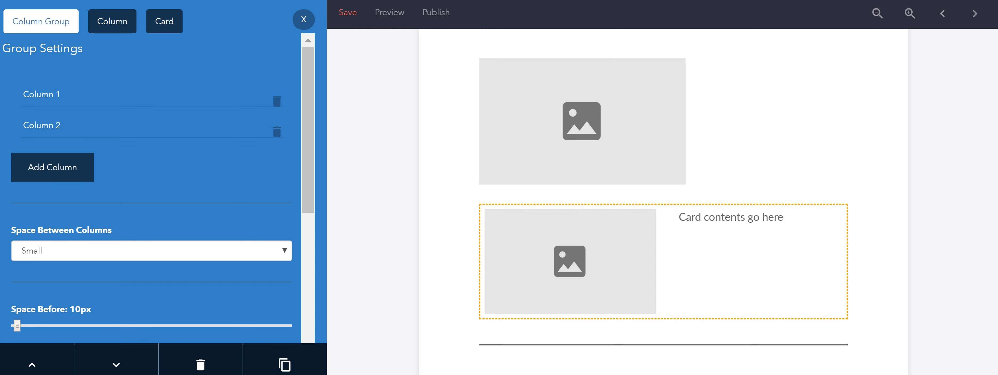
{"action": "left_click", "coordinate": [112, 21]}
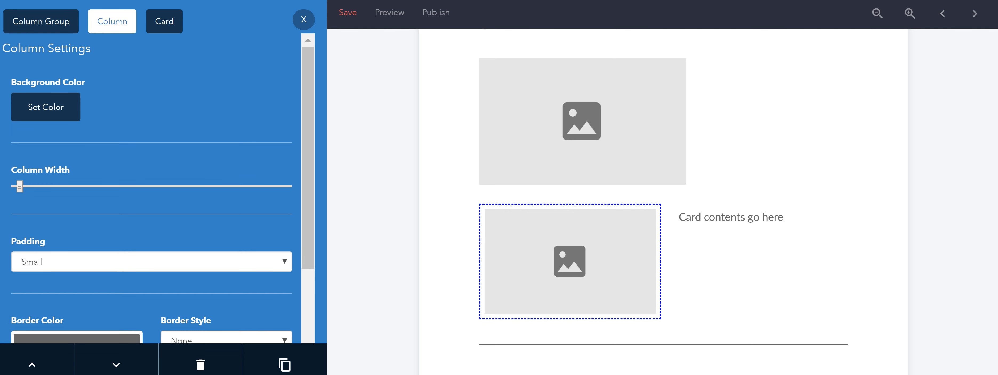
Widen the right column with the text card to about three quarters of the column group
{"action": "left_click", "coordinate": [755, 255]}
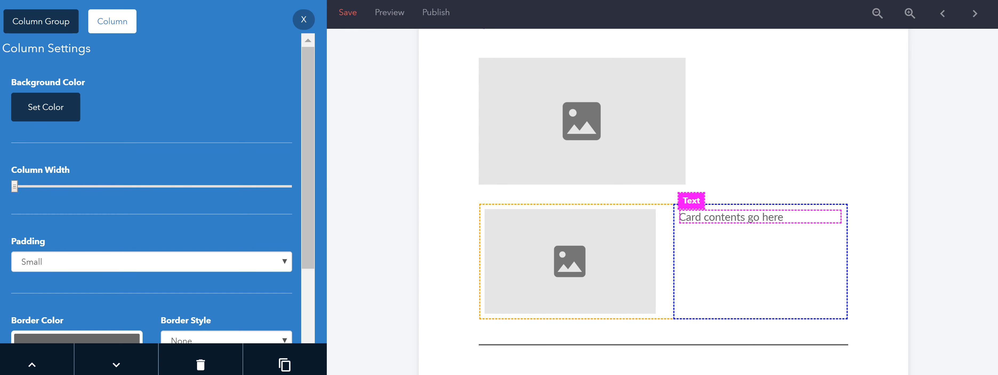
{"action": "left_click", "coordinate": [719, 217]}
{"action": "left_click", "coordinate": [757, 267]}
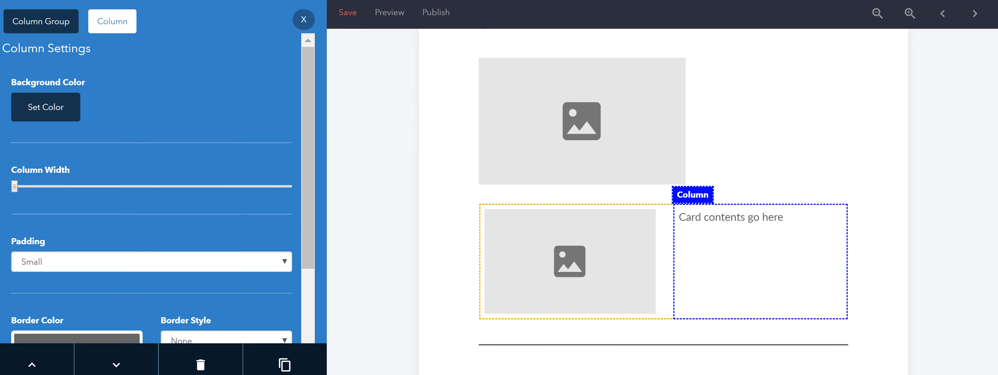
{"action": "left_click_drag", "start_coordinate": [15, 186], "coordinate": [159, 187]}
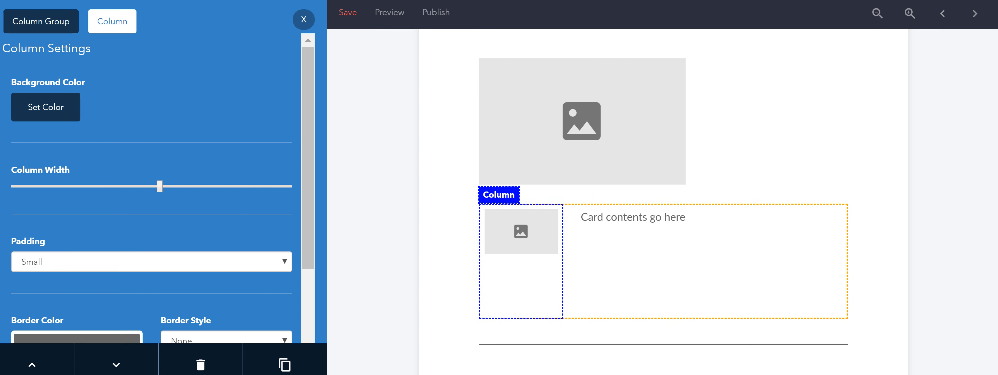
Add a spacer to the left column and move the small image card below it
{"action": "left_click", "coordinate": [521, 232]}
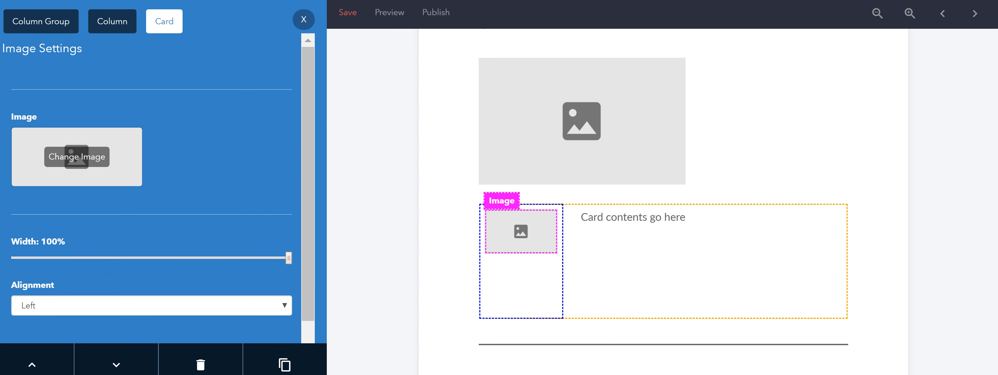
{"action": "left_click", "coordinate": [304, 19]}
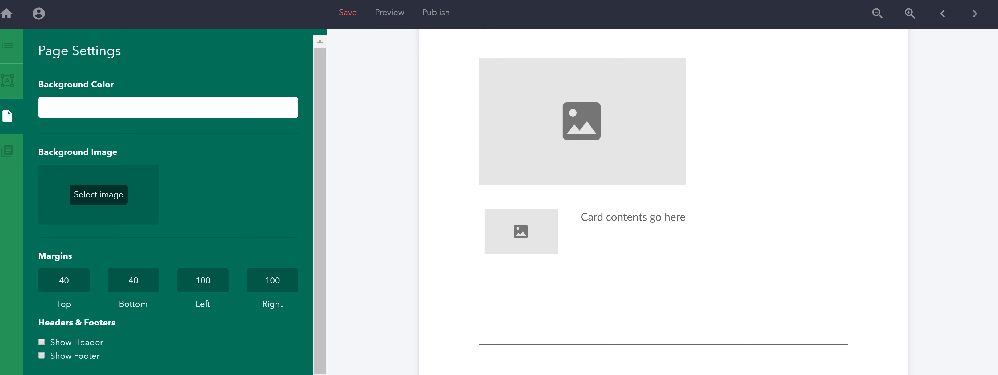
{"action": "left_click", "coordinate": [7, 81]}
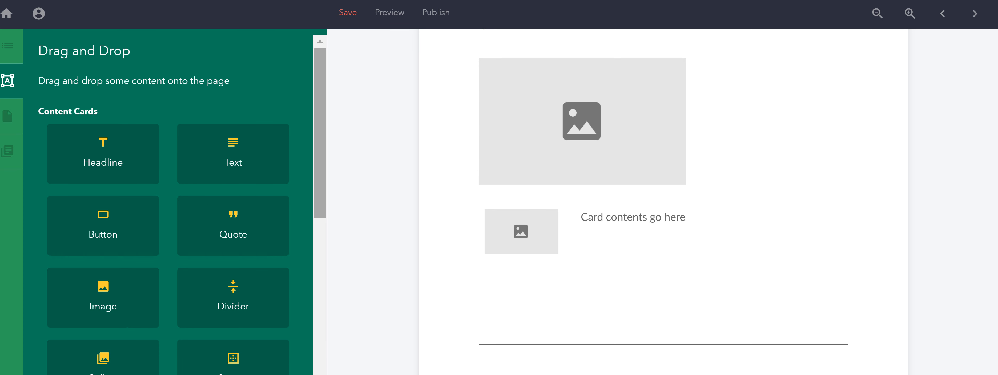
{"action": "scroll", "coordinate": [166, 206], "scroll_direction": "down", "scroll_amount": 3}
{"action": "left_click_drag", "start_coordinate": [81, 170], "coordinate": [528, 289]}
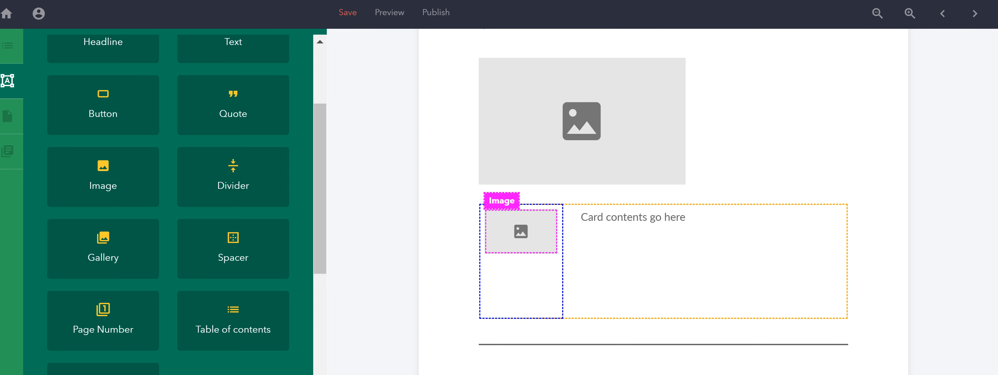
{"action": "left_click", "coordinate": [521, 232]}
{"action": "left_click", "coordinate": [116, 364]}
{"action": "left_click", "coordinate": [116, 365]}
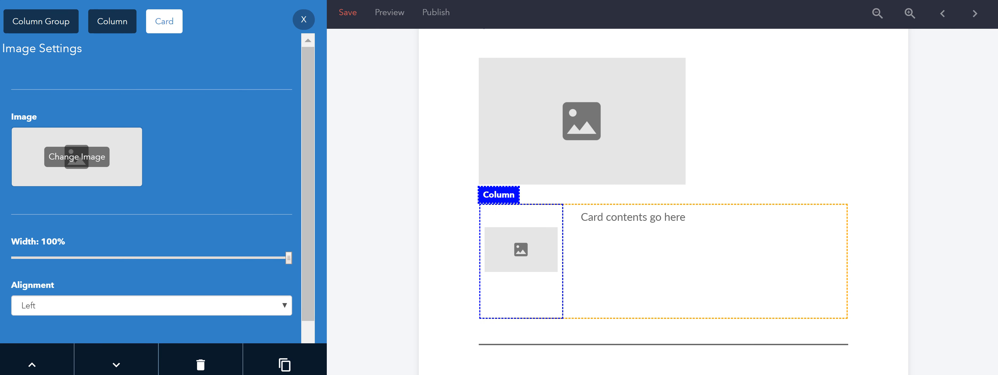
Slightly increase the height of the spacer above the small image in the left column
{"action": "left_click", "coordinate": [521, 215]}
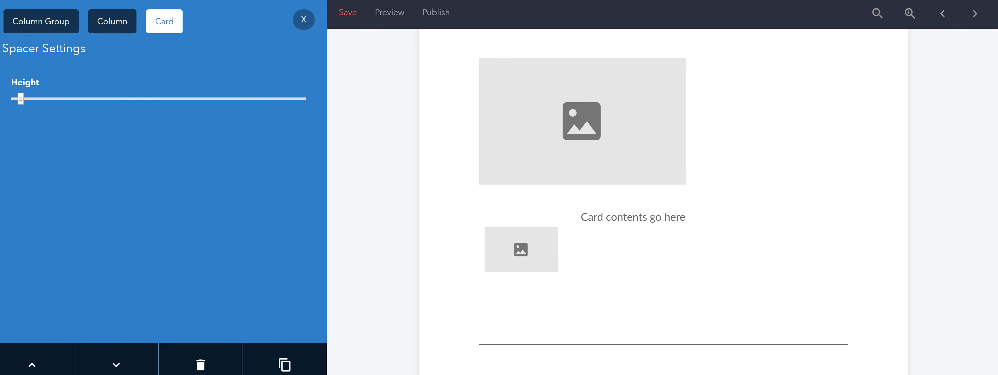
{"action": "mouse_move", "coordinate": [20, 99]}
{"action": "left_mouse_down"}
{"action": "mouse_move", "coordinate": [36, 99]}
{"action": "mouse_move", "coordinate": [15, 99]}
{"action": "mouse_move", "coordinate": [36, 99]}
{"action": "mouse_move", "coordinate": [26, 99]}
{"action": "left_mouse_up"}
{"action": "left_click", "coordinate": [643, 260]}
{"action": "left_click", "coordinate": [589, 135]}
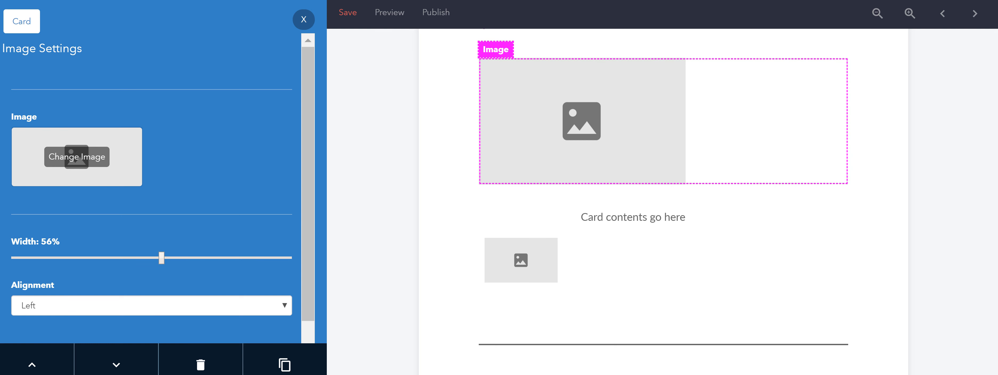
{"action": "scroll", "coordinate": [663, 194], "scroll_direction": "up", "scroll_amount": 3}
{"action": "scroll", "coordinate": [663, 194], "scroll_direction": "down", "scroll_amount": 6}
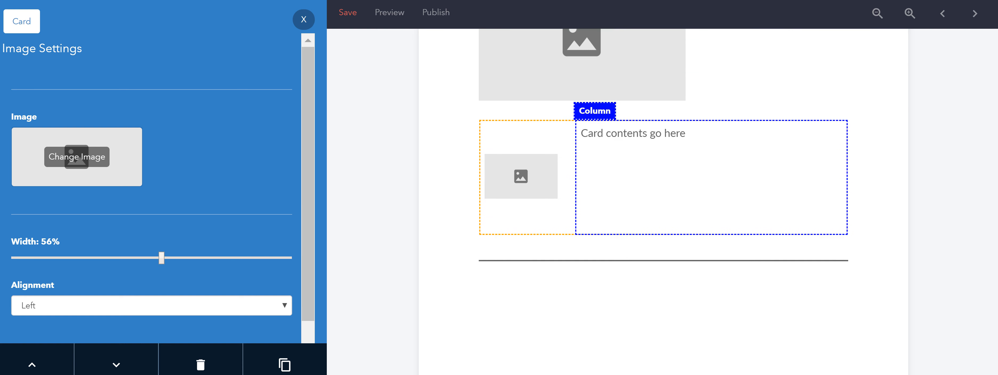
Close the image card's settings and look through the available content cards
{"action": "scroll", "coordinate": [663, 193], "scroll_direction": "down", "scroll_amount": 3}
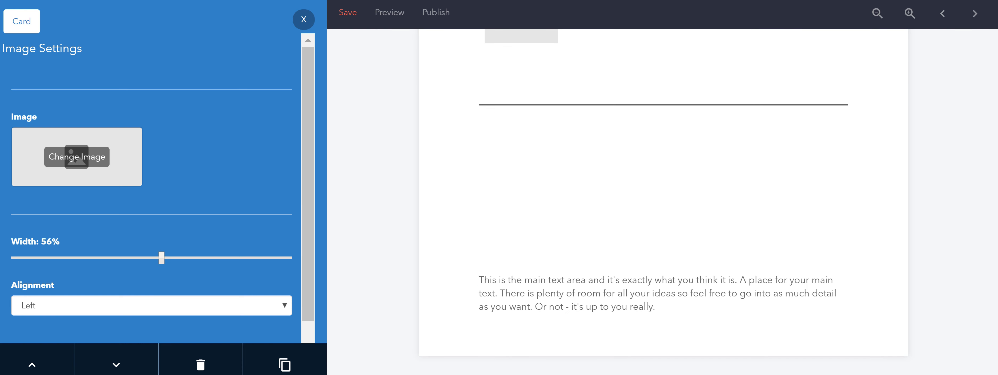
{"action": "left_click", "coordinate": [304, 19]}
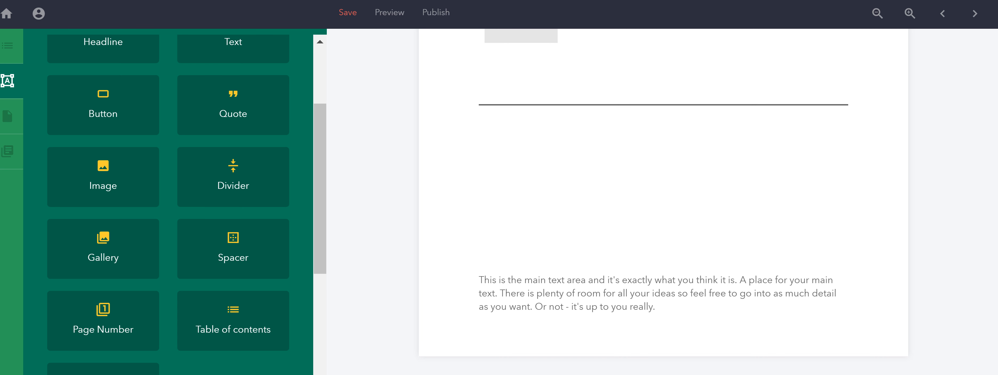
{"action": "scroll", "coordinate": [168, 202], "scroll_direction": "down", "scroll_amount": 5}
{"action": "scroll", "coordinate": [168, 202], "scroll_direction": "up", "scroll_amount": 8}
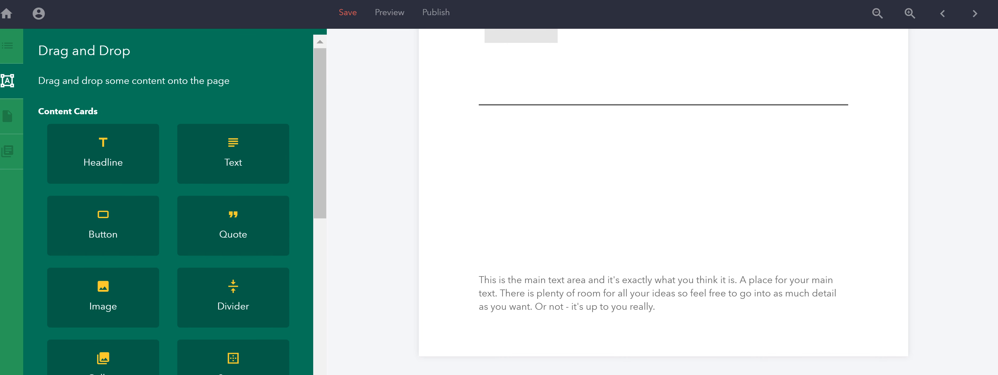
Open the About The Author page from the list of pages and review its photo and text layout
{"action": "left_click", "coordinate": [7, 45]}
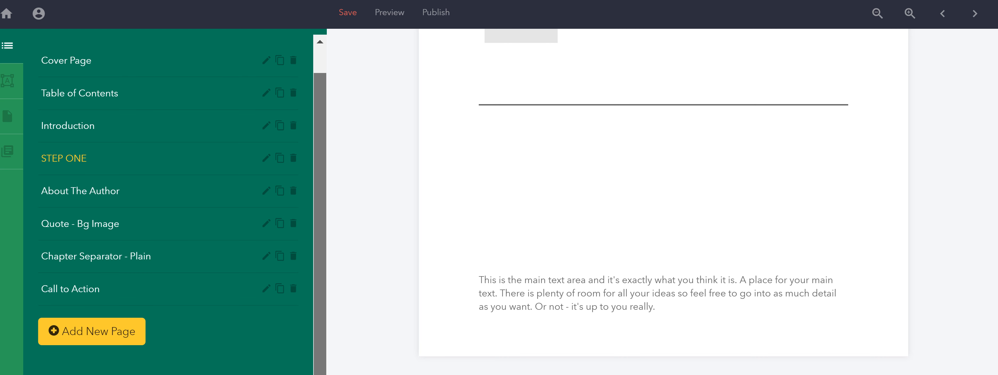
{"action": "scroll", "coordinate": [293, 187], "scroll_direction": "up", "scroll_amount": 2}
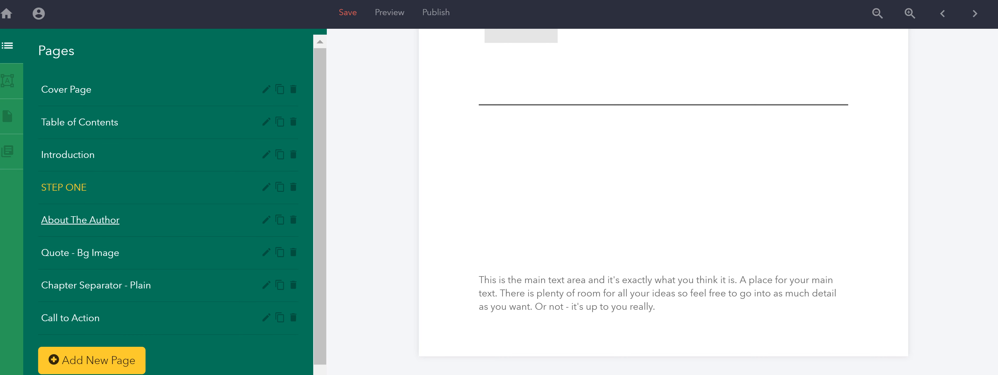
{"action": "left_click", "coordinate": [80, 220]}
{"action": "scroll", "coordinate": [80, 220], "scroll_direction": "down", "scroll_amount": 1}
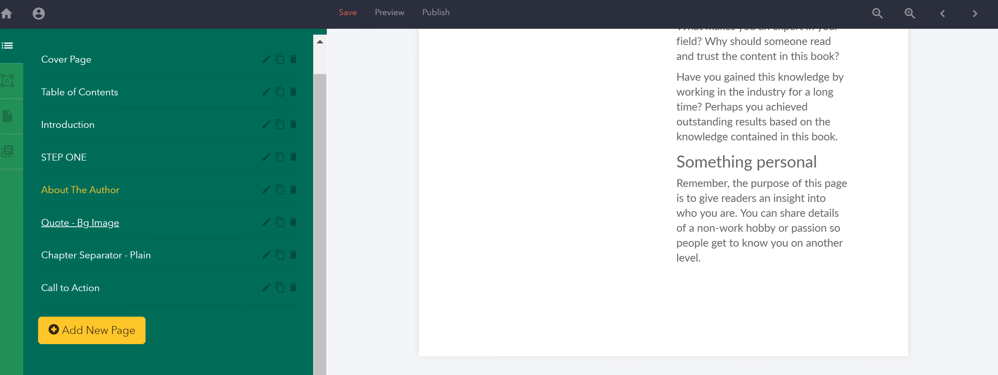
{"action": "scroll", "coordinate": [663, 194], "scroll_direction": "up", "scroll_amount": 8}
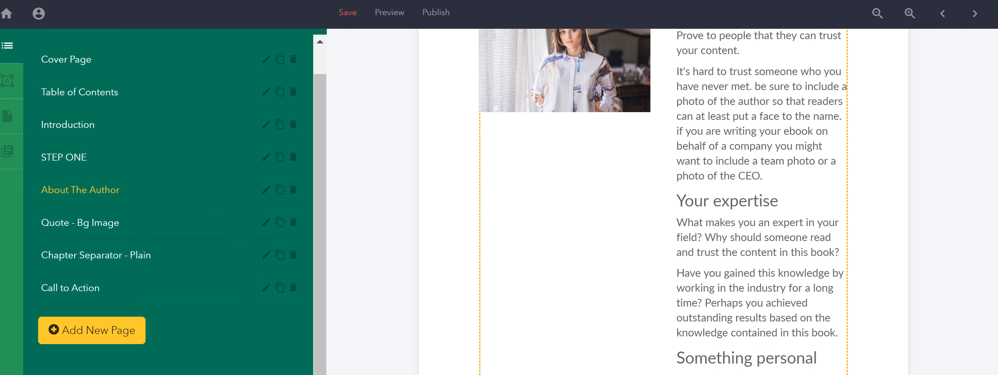
{"action": "scroll", "coordinate": [664, 202], "scroll_direction": "down", "scroll_amount": 4}
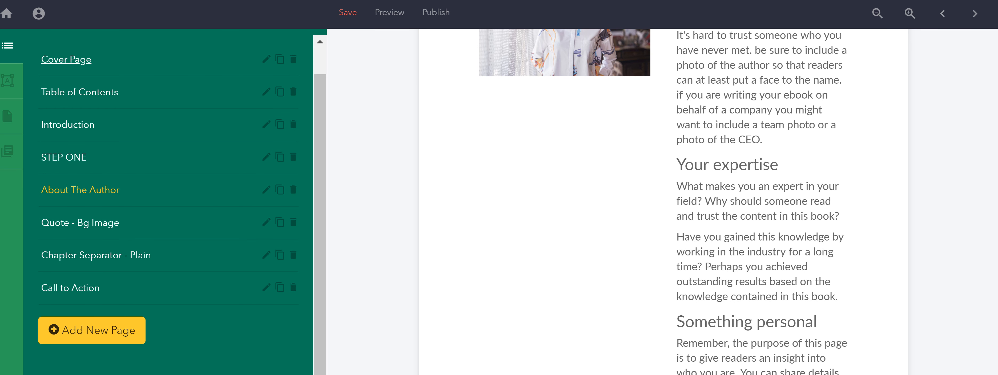
Try reordering the Introduction page, and move the Call to Action page directly below About The Author
{"action": "left_click_drag", "start_coordinate": [68, 125], "coordinate": [66, 155]}
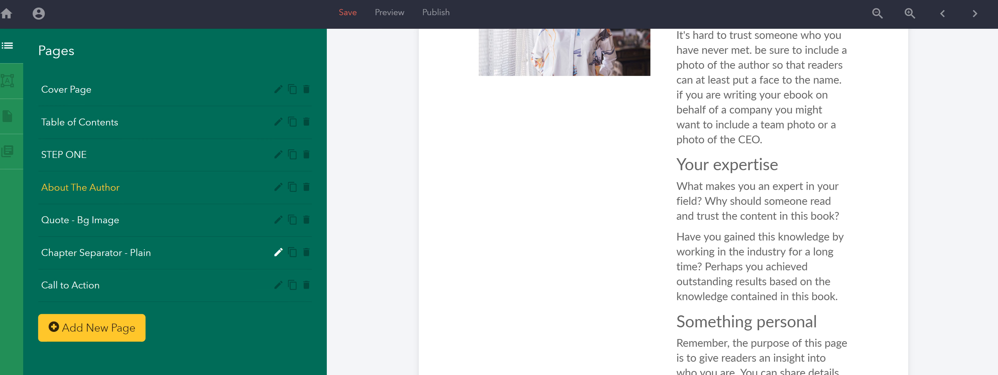
{"action": "left_click_drag", "start_coordinate": [70, 285], "coordinate": [70, 221]}
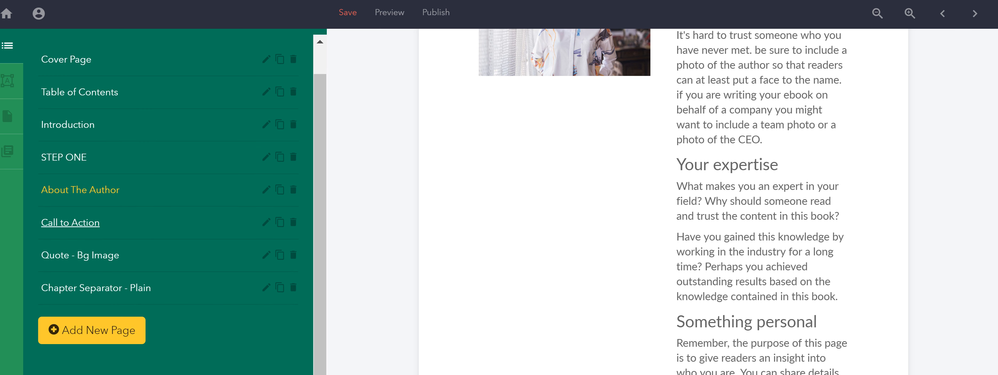
{"action": "scroll", "coordinate": [66, 90], "scroll_direction": "up", "scroll_amount": 1}
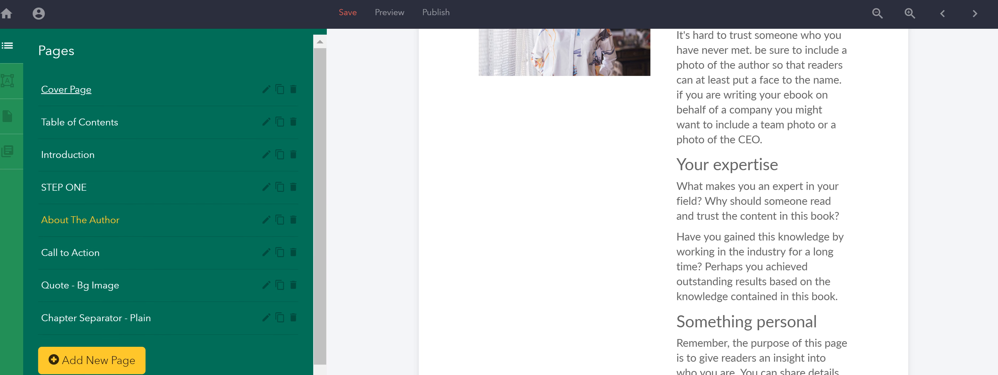
Open the Cover Page for viewing
{"action": "left_click", "coordinate": [66, 90]}
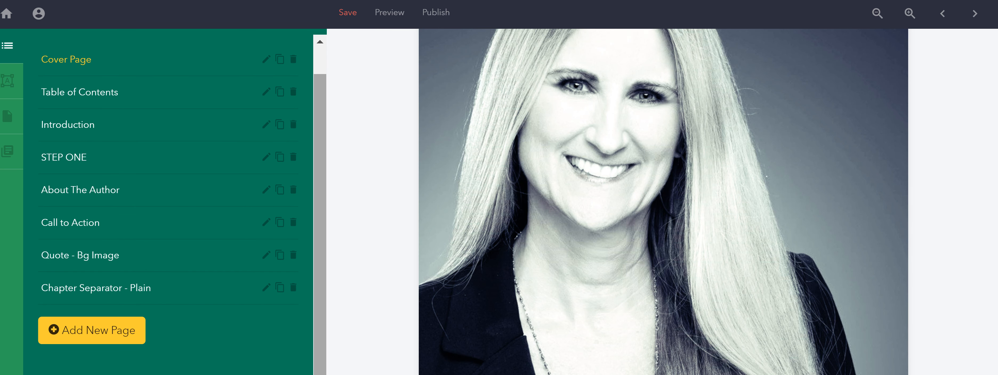